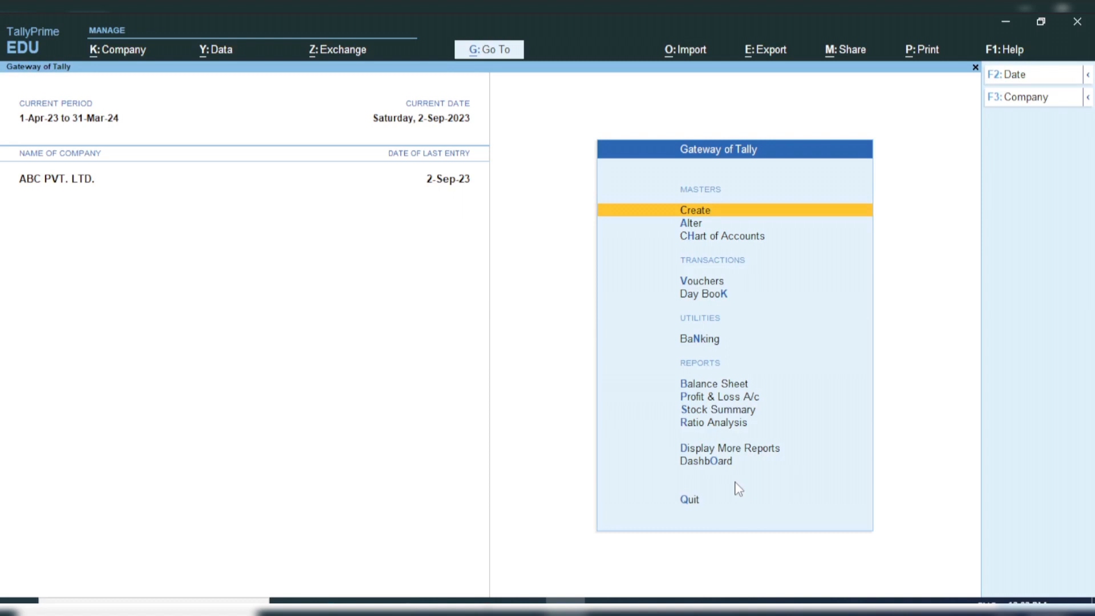
Step: Start creating a new ledger from the ledger selection in the account books
key("d")
key("a")
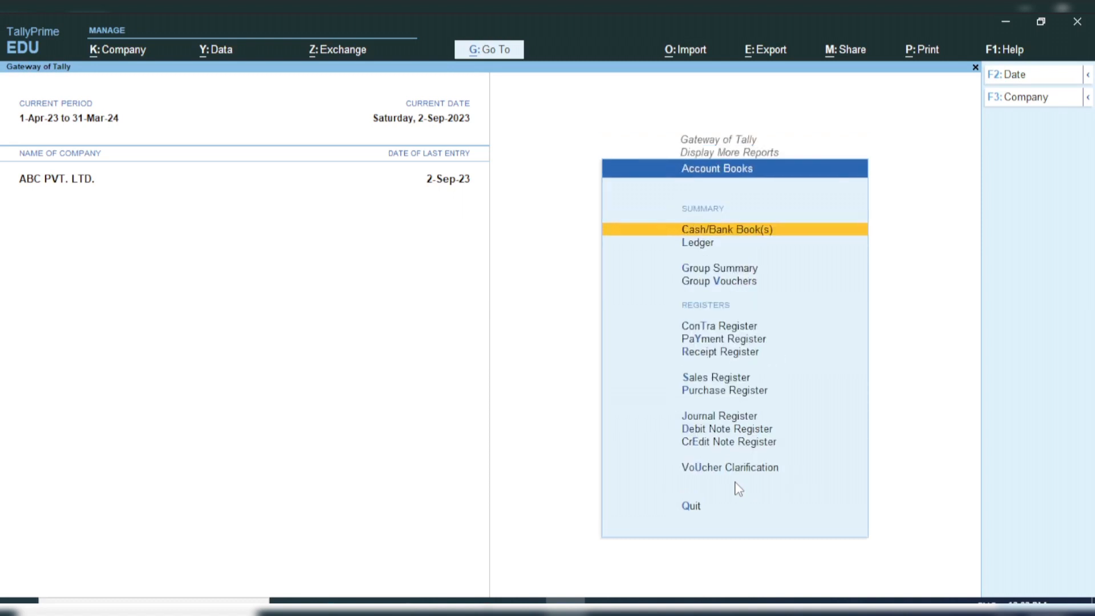
key("l")
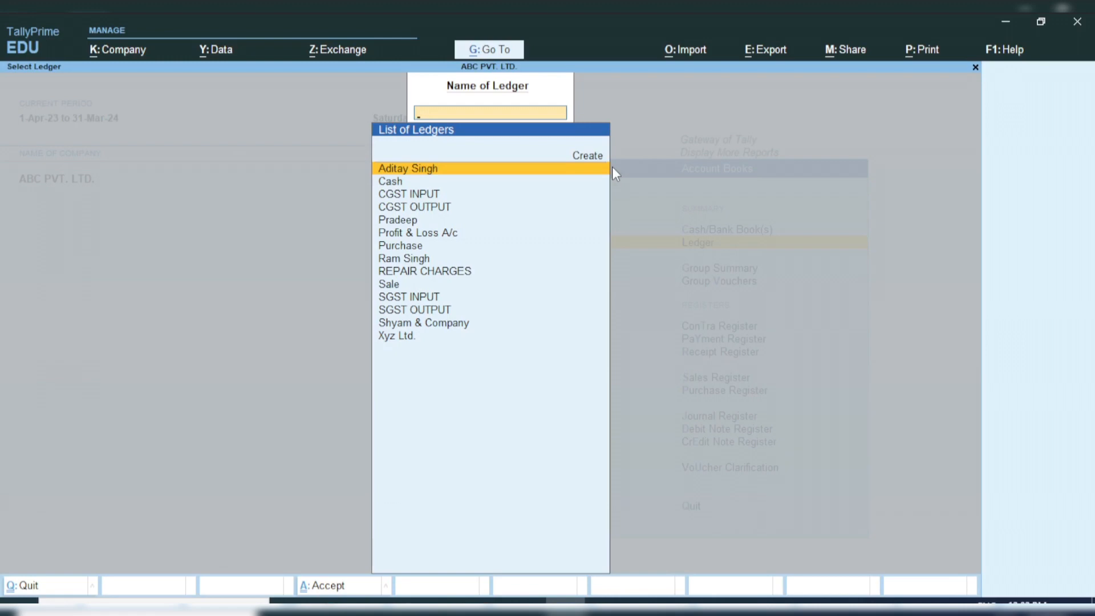
key("Up")
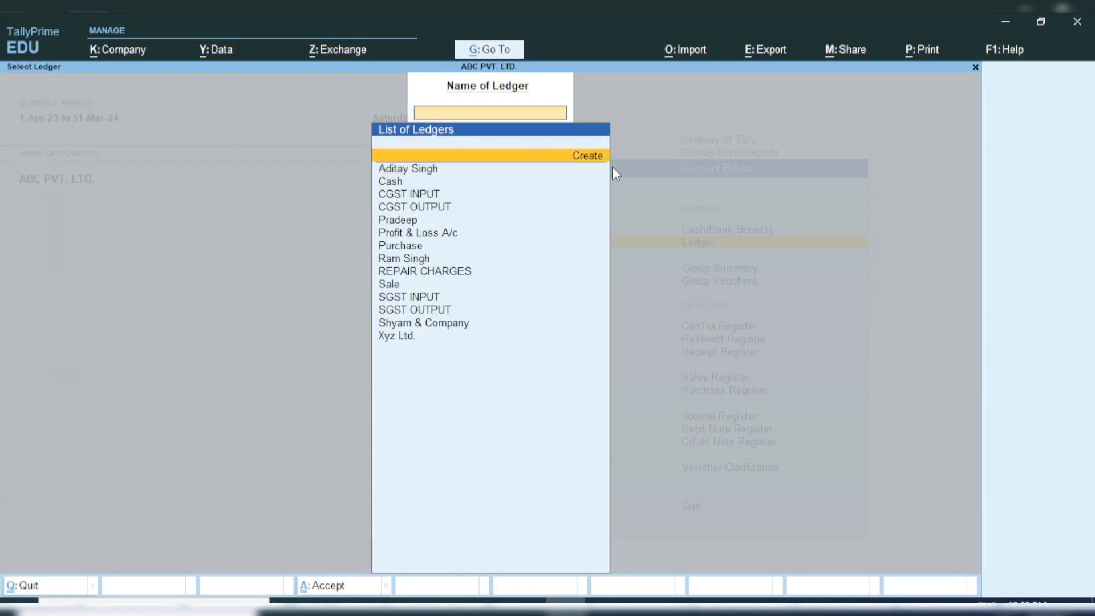
key("Return")
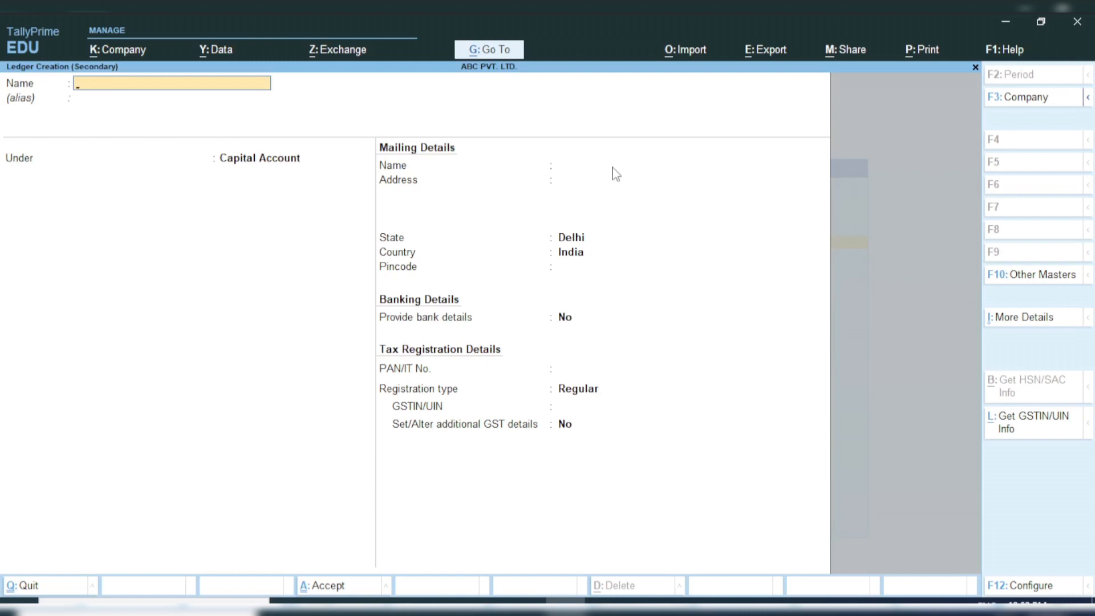
Step: Name the ledger ICICI BANK -1122 and place it under the Bank Accounts group
type("ICICI BANK -")
type("1122")
key("Return")
key("Return")
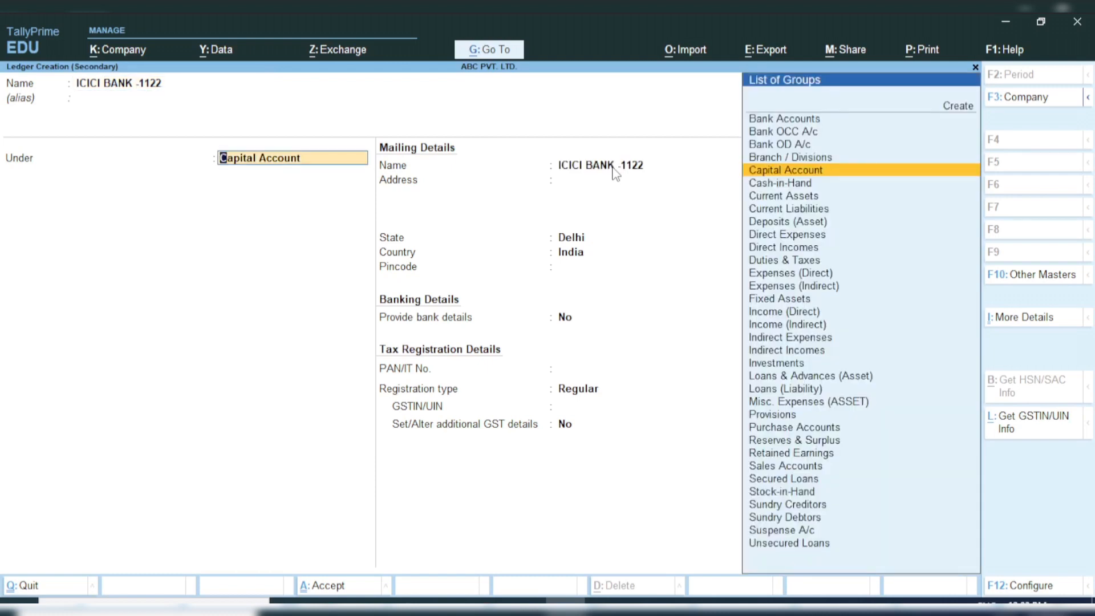
type("BANK")
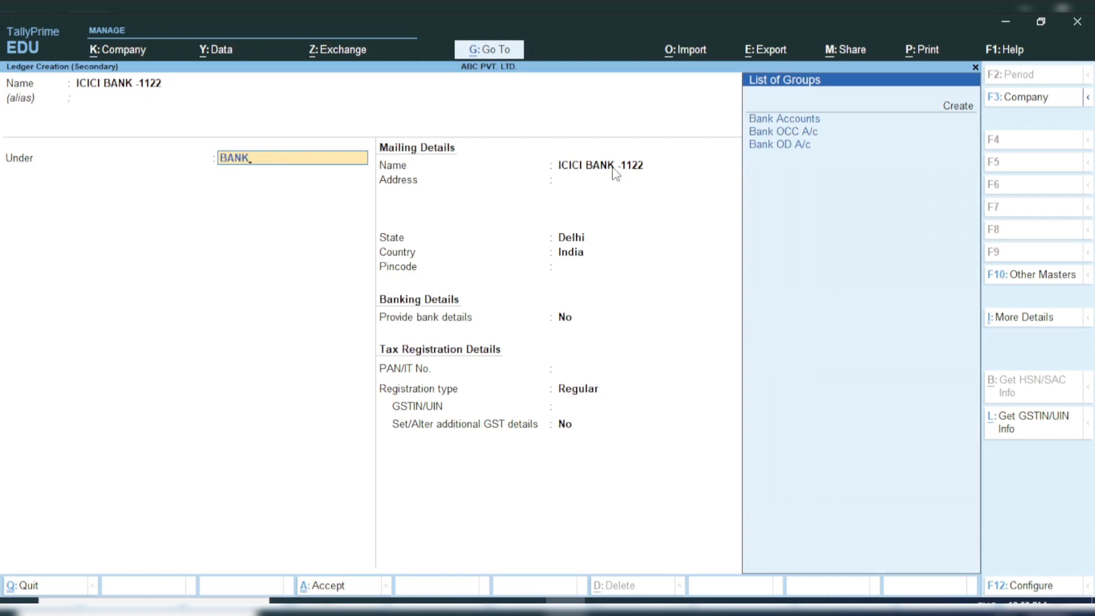
key("Return")
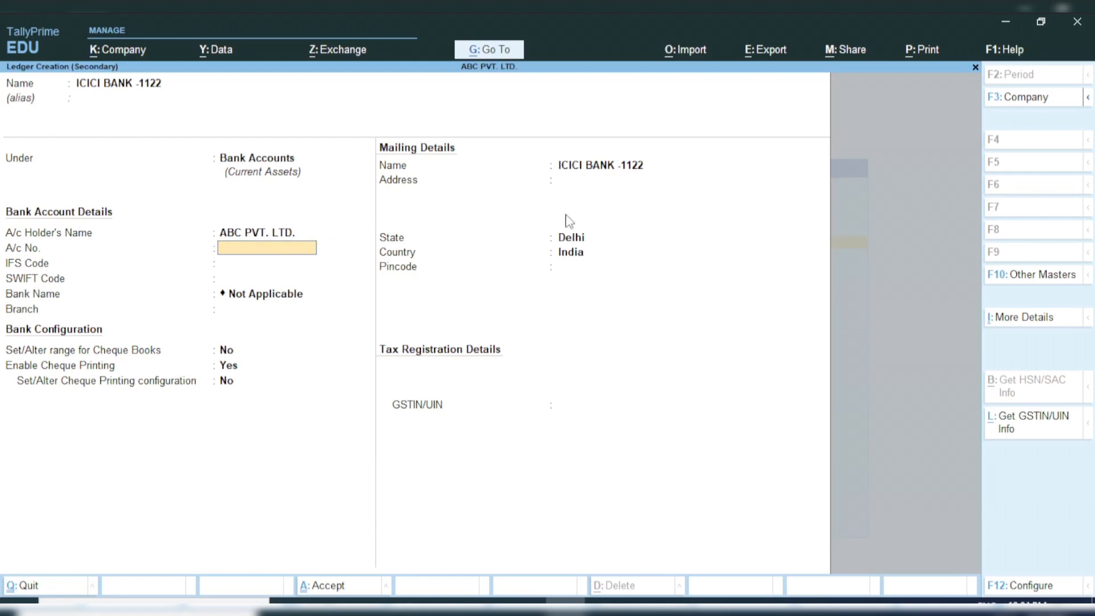
Step: Enter the company's account number in the ledger's bank account details
key("Return")
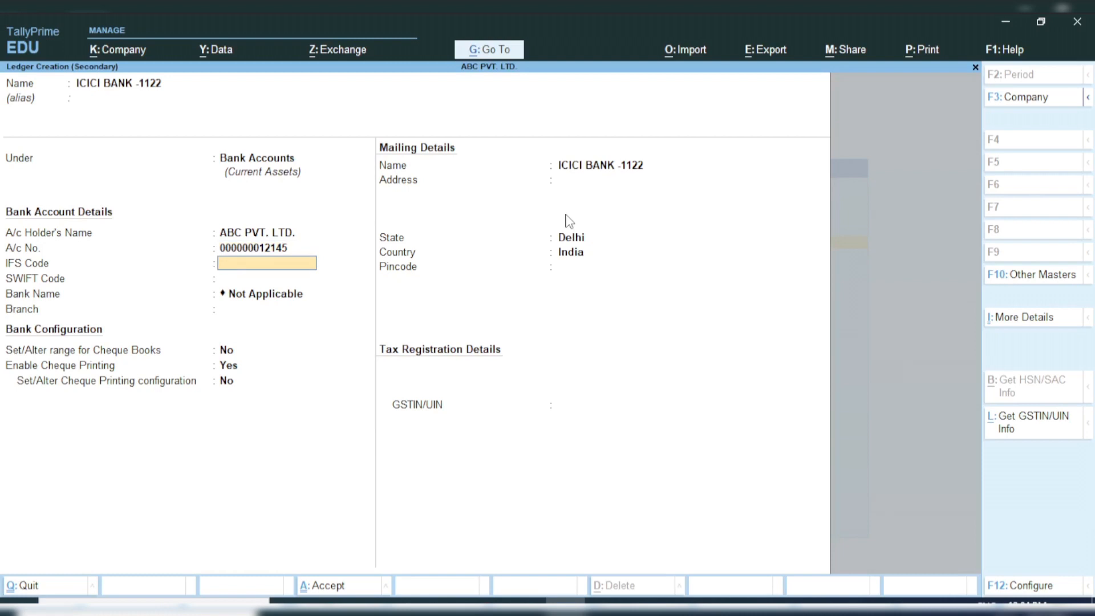
Step: Set the bank ledger's IFS code to HDFC005122
type("HDFC00512")
key("Return")
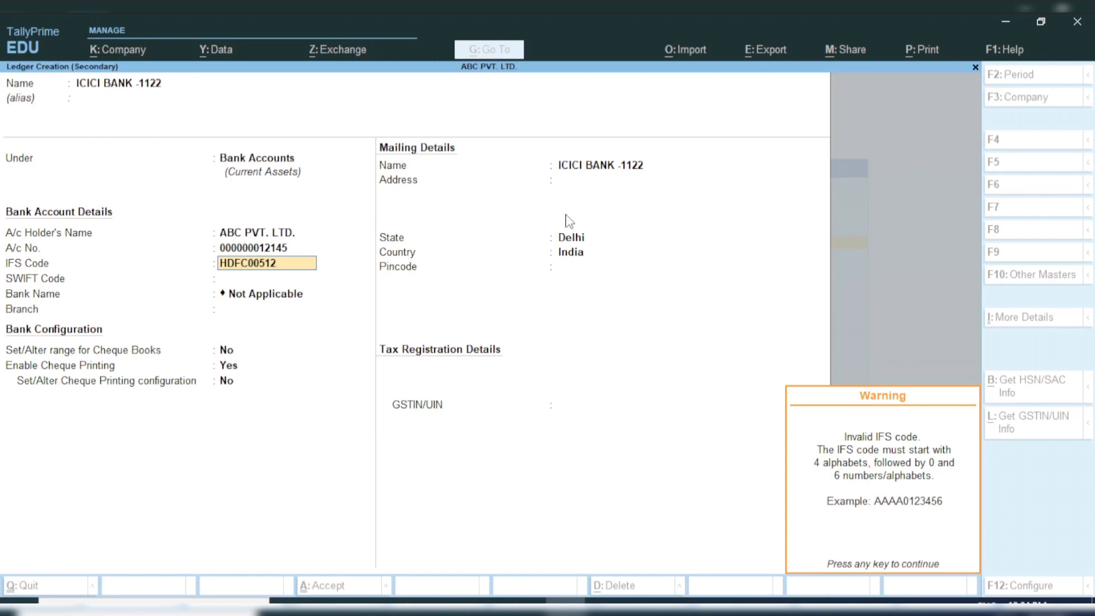
key("Return")
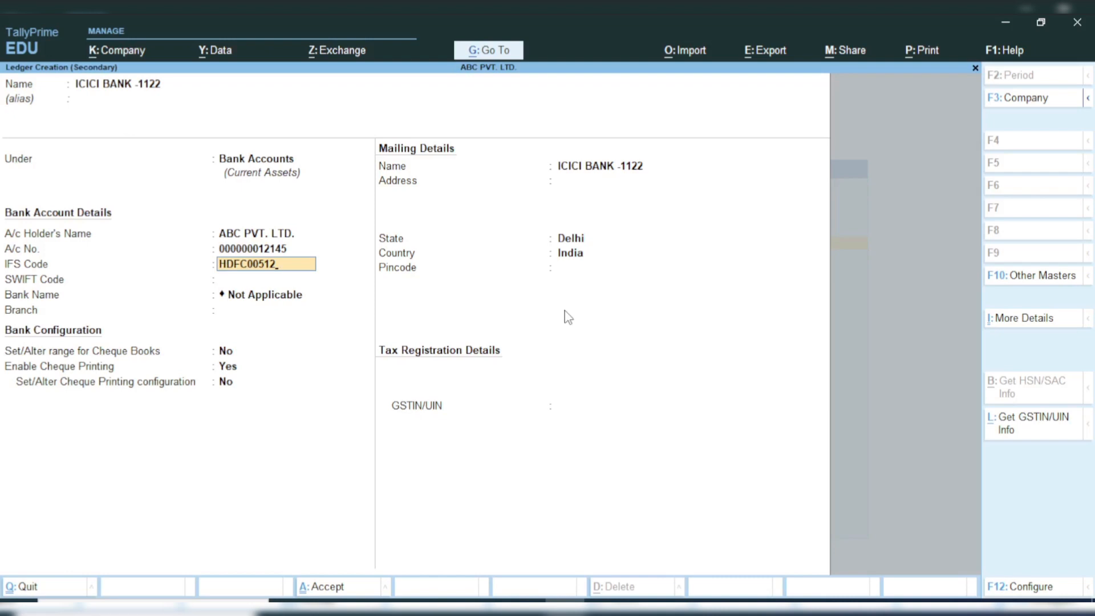
type("2")
key("Return")
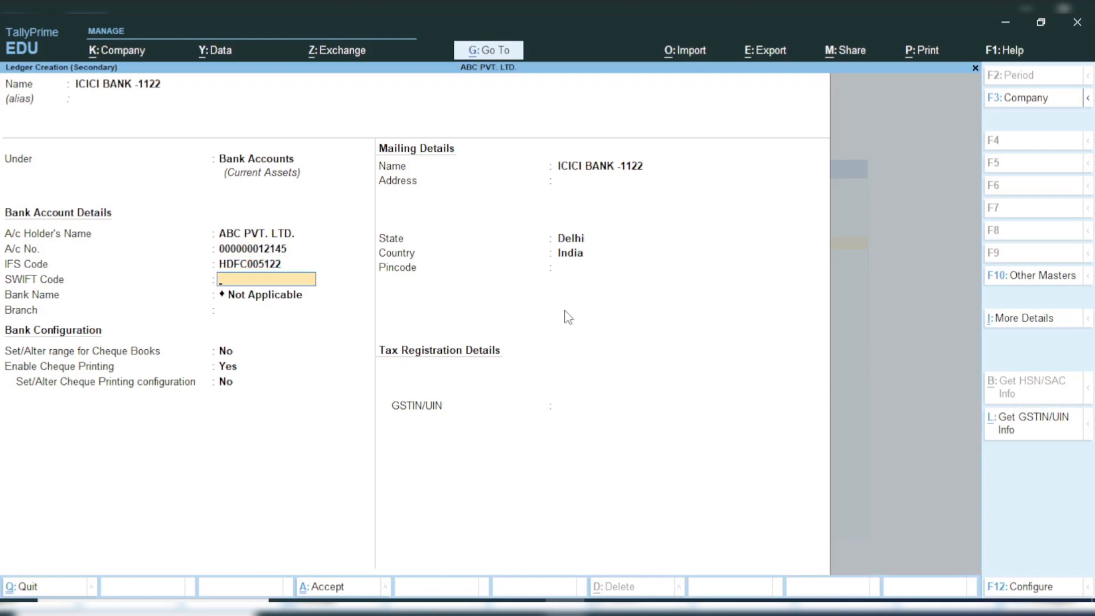
Step: Set the bank branch to SAKET, leaving the SWIFT code blank, the bank name Not Applicable and the cheque options at their defaults
key("Return")
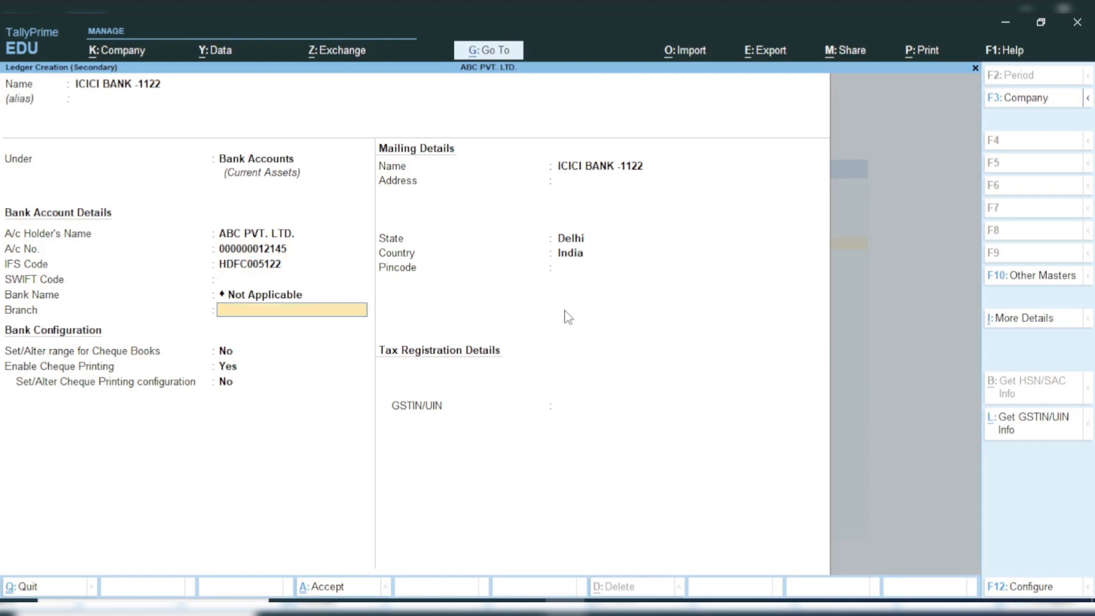
key("BackSpace")
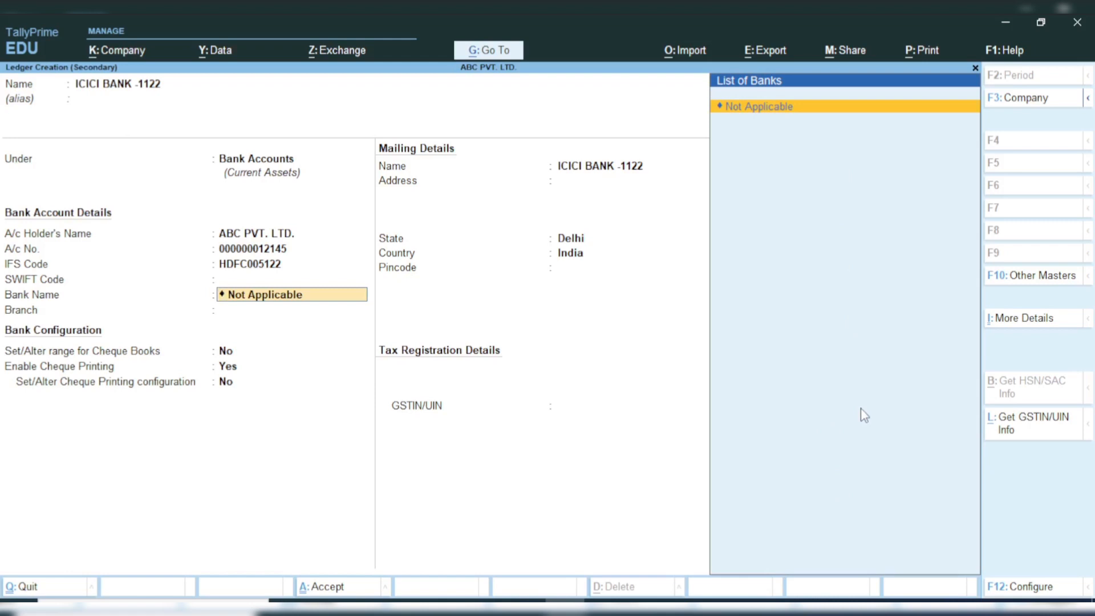
key("Return")
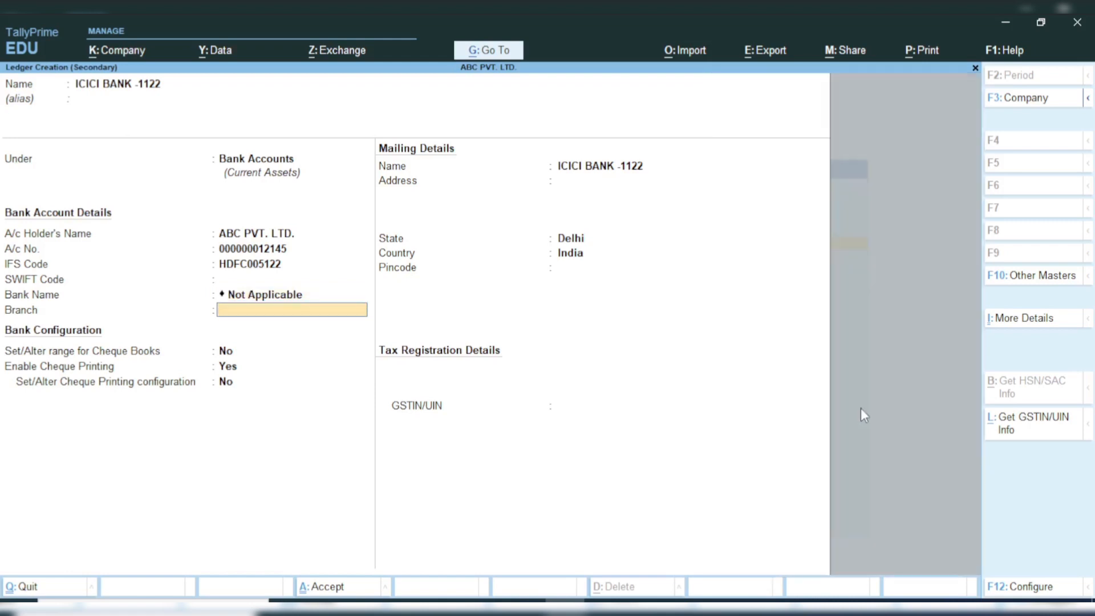
type("SAKET")
key("Return")
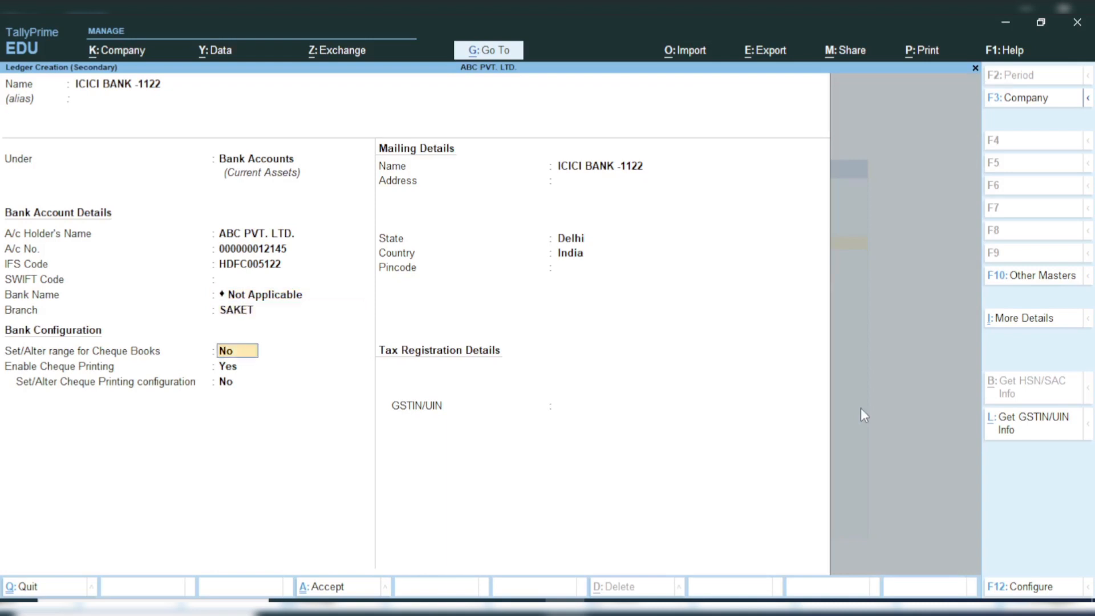
key("Return")
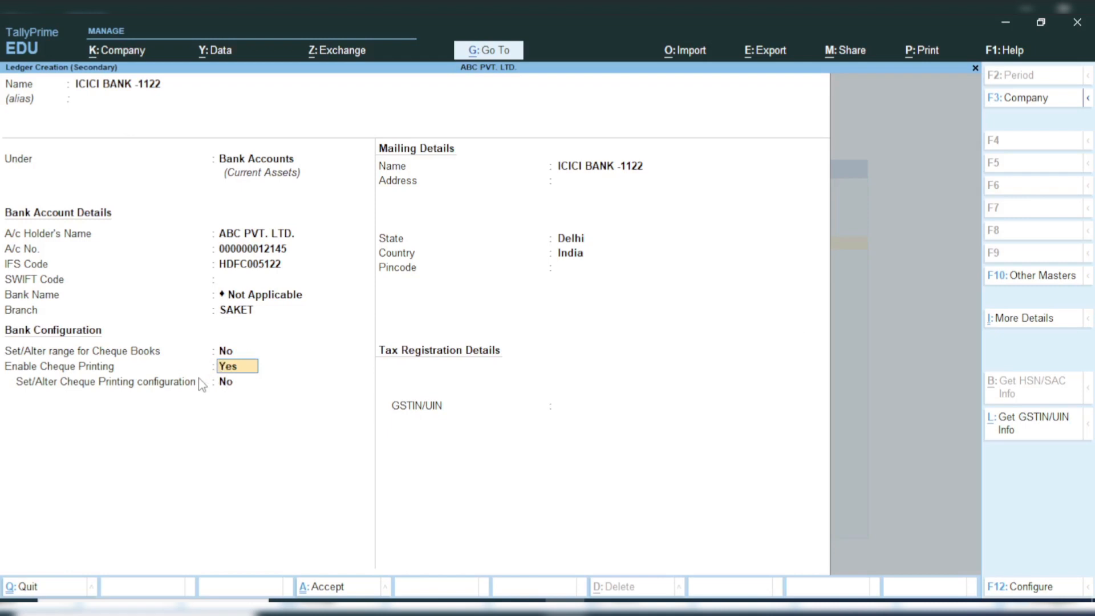
key("Return")
Step: Fill in the bank's mailing address and pincode, keeping Delhi as the state and India as the country
key("Return")
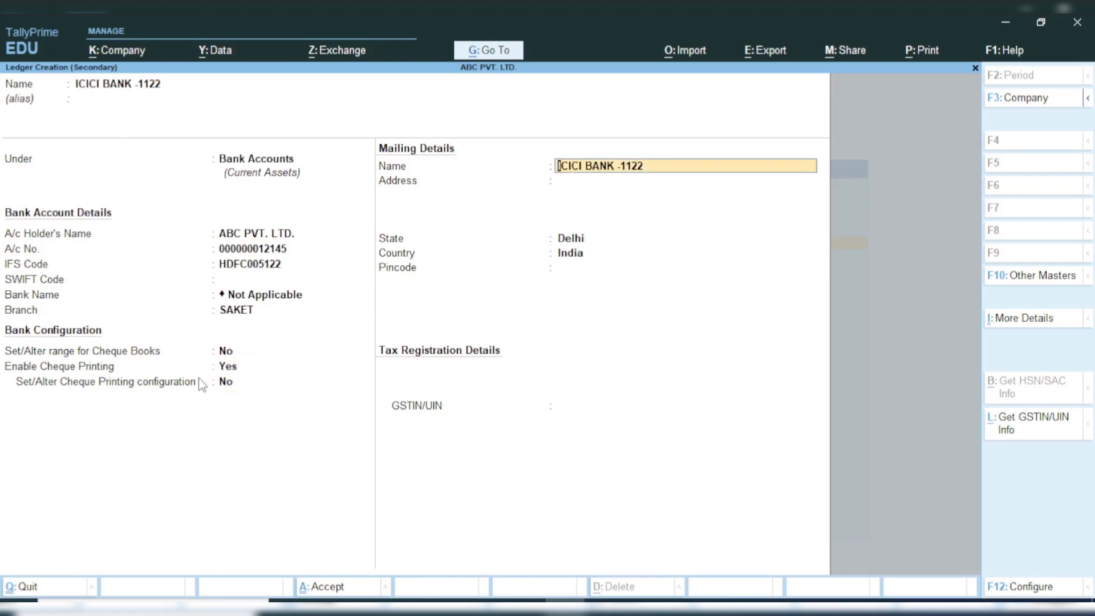
key("Return")
type("SAKET")
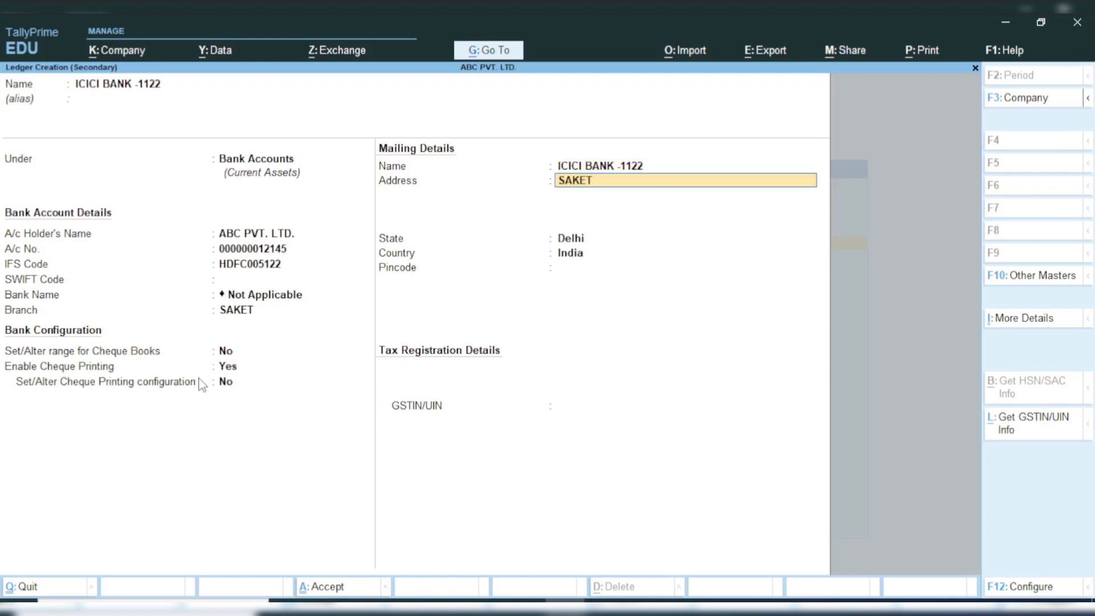
key("Return")
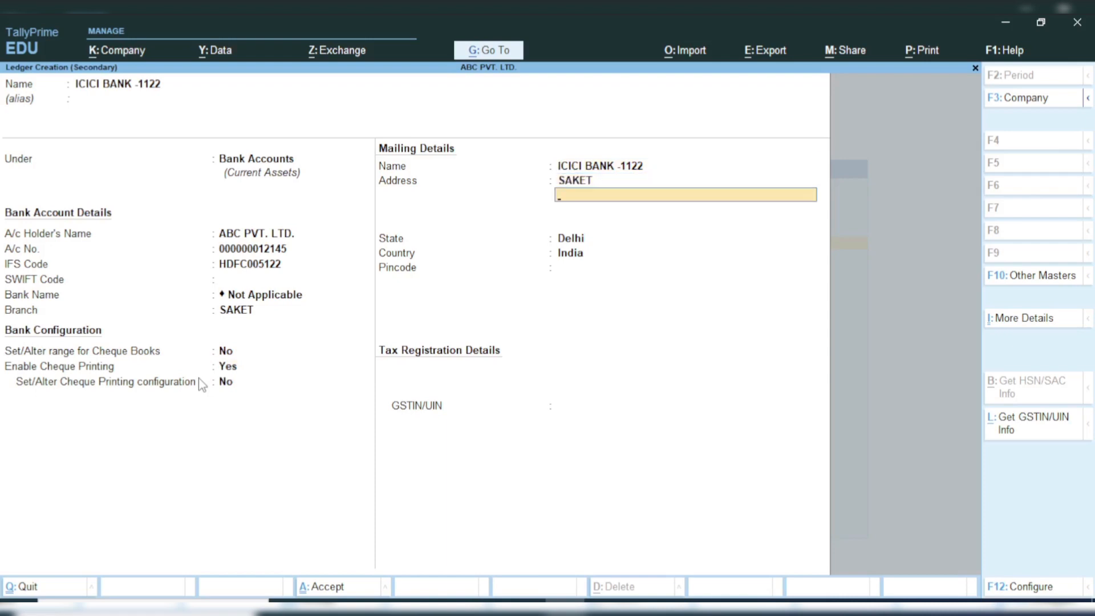
type("DELHI-110001")
key("Return")
key("Return")
key("Return")
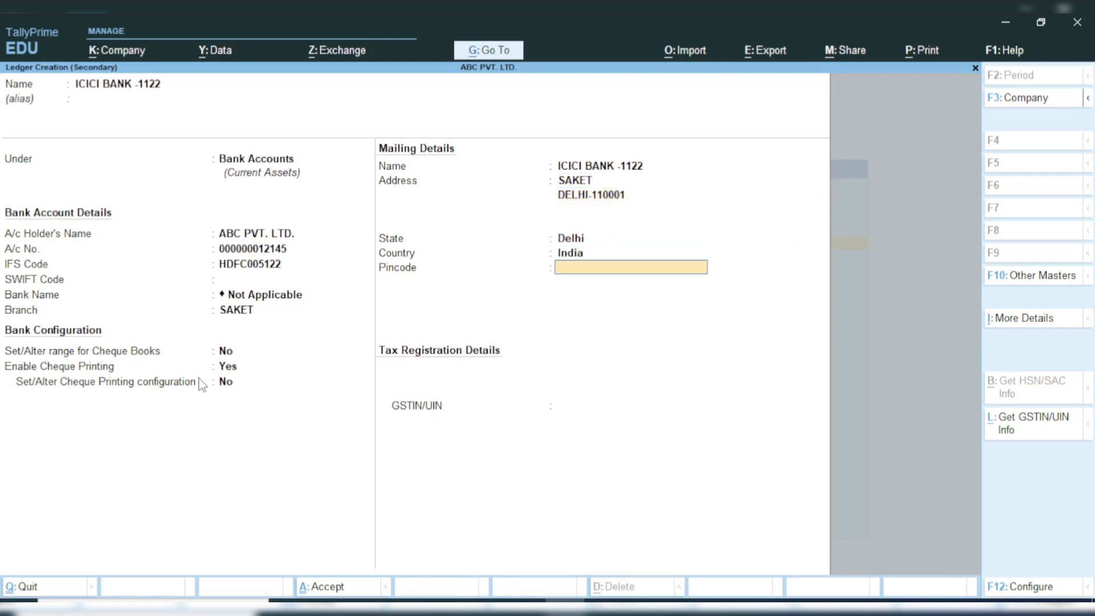
type("110001")
key("Return")
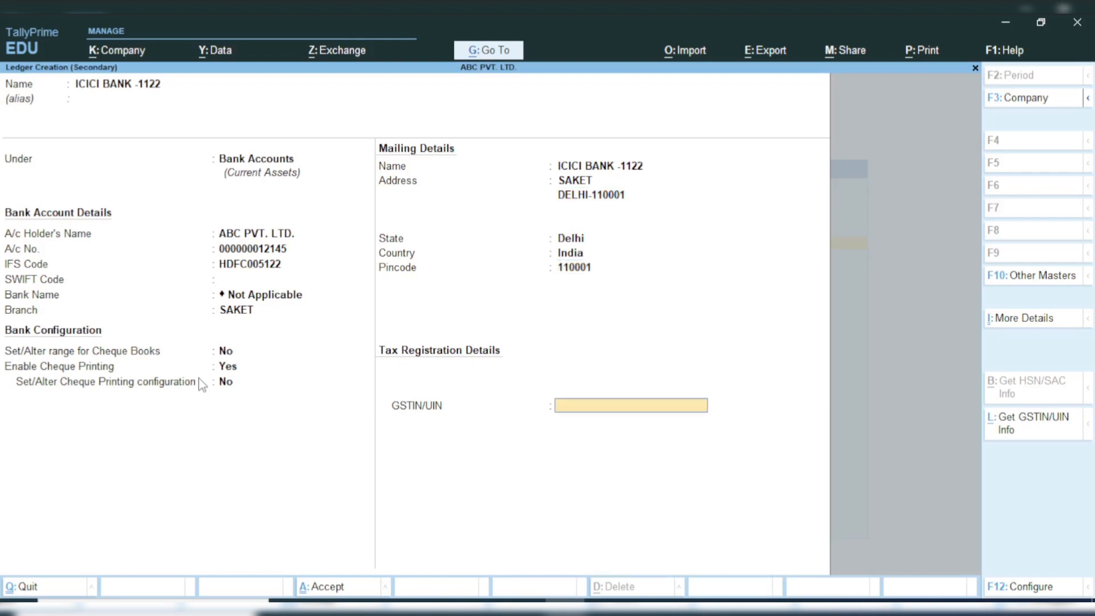
Step: Save the new bank ledger and return to the Gateway of Tally
key("ctrl")
key("ctrl+a")
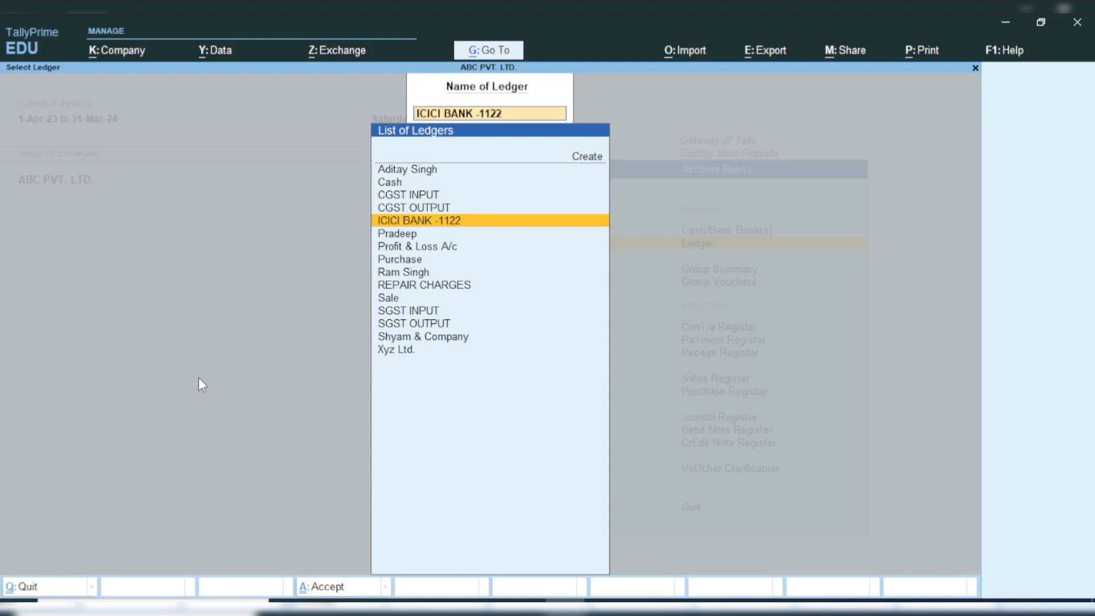
key("Escape")
key("Escape")
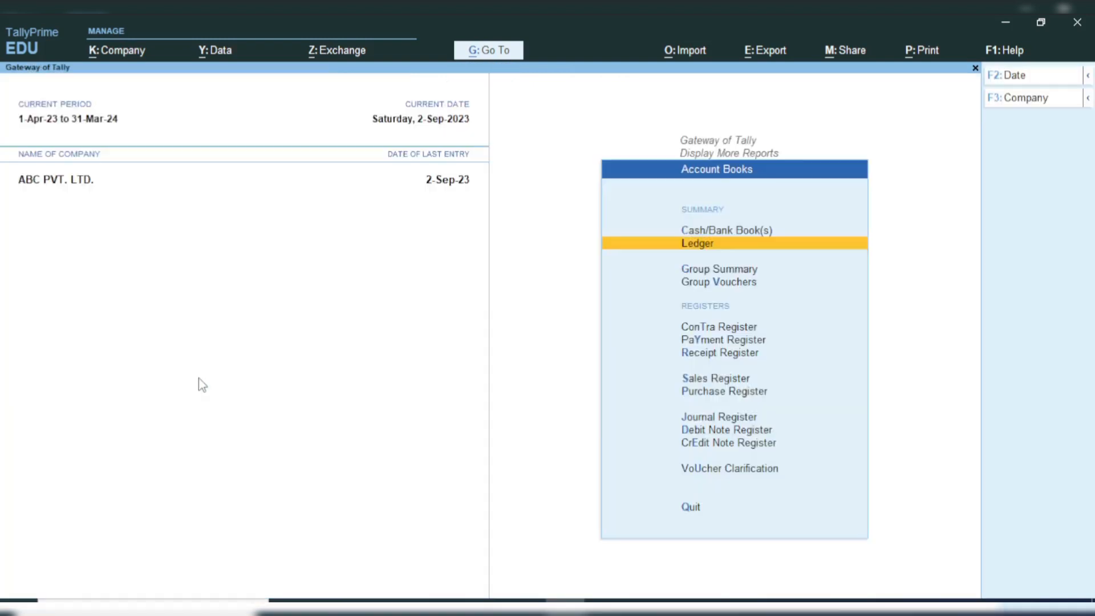
key("Escape")
key("Escape")
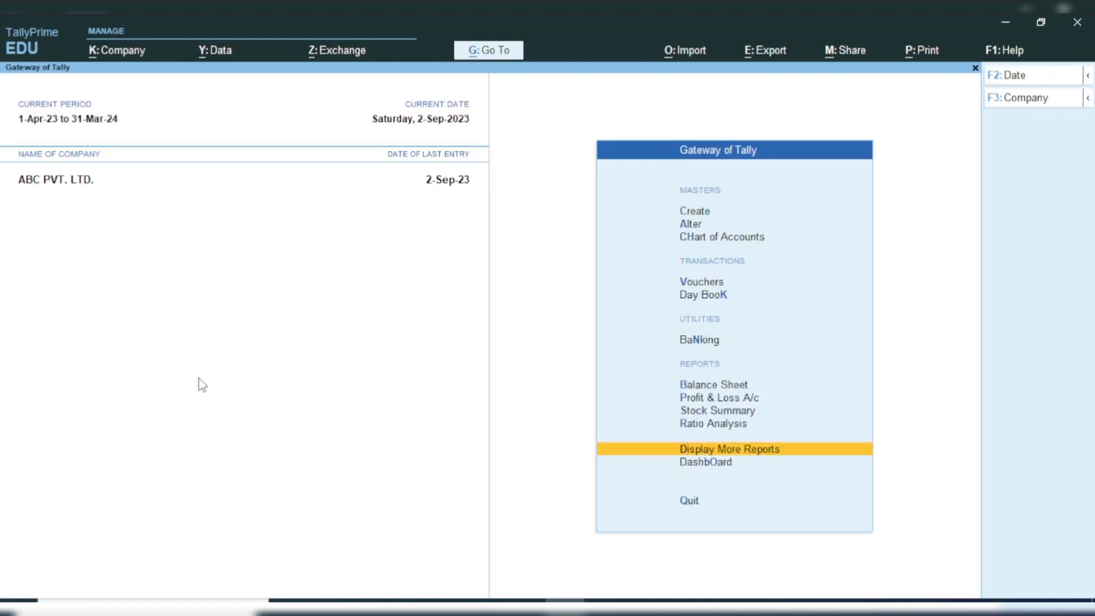
key("Escape")
key("Escape")
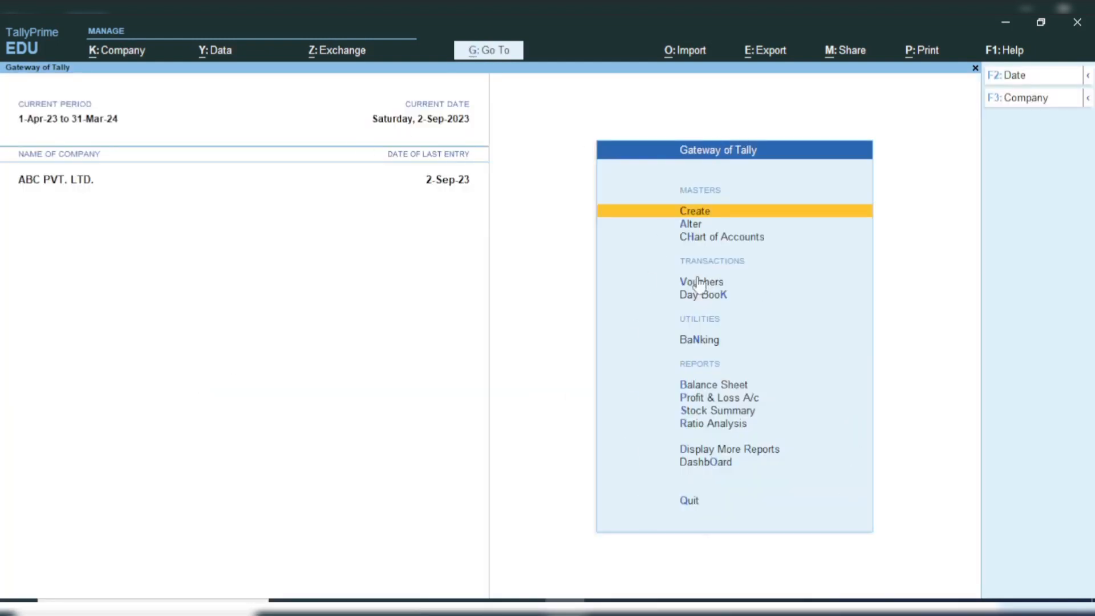
Step: Start a payment voucher with ICICI BANK -1122 as the account and the individual supplier's ledger as the particulars
left_click(650, 284)
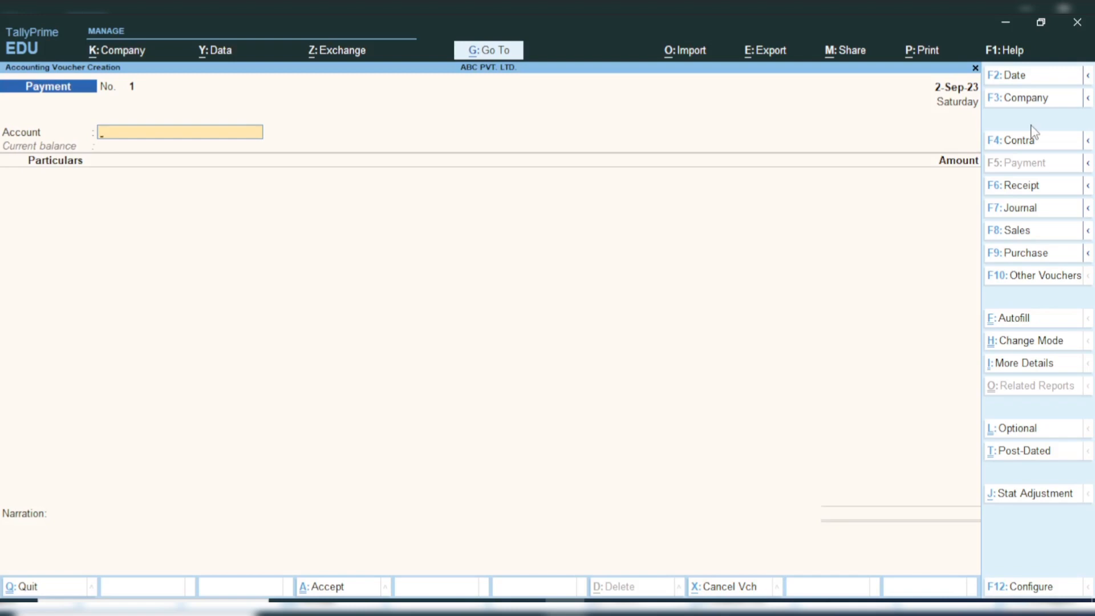
type("ICI")
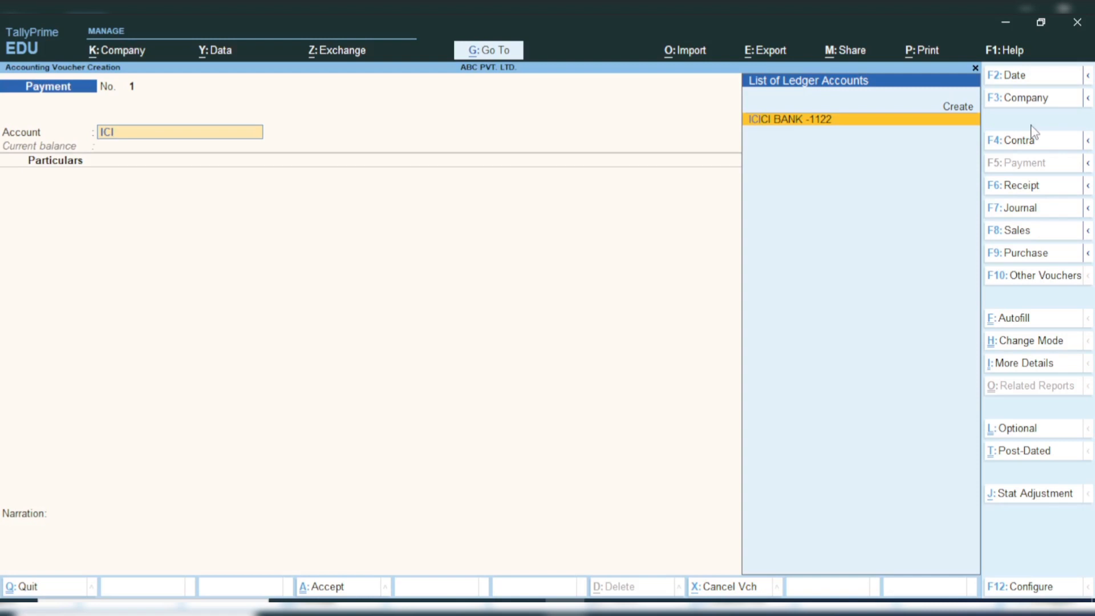
key("Return")
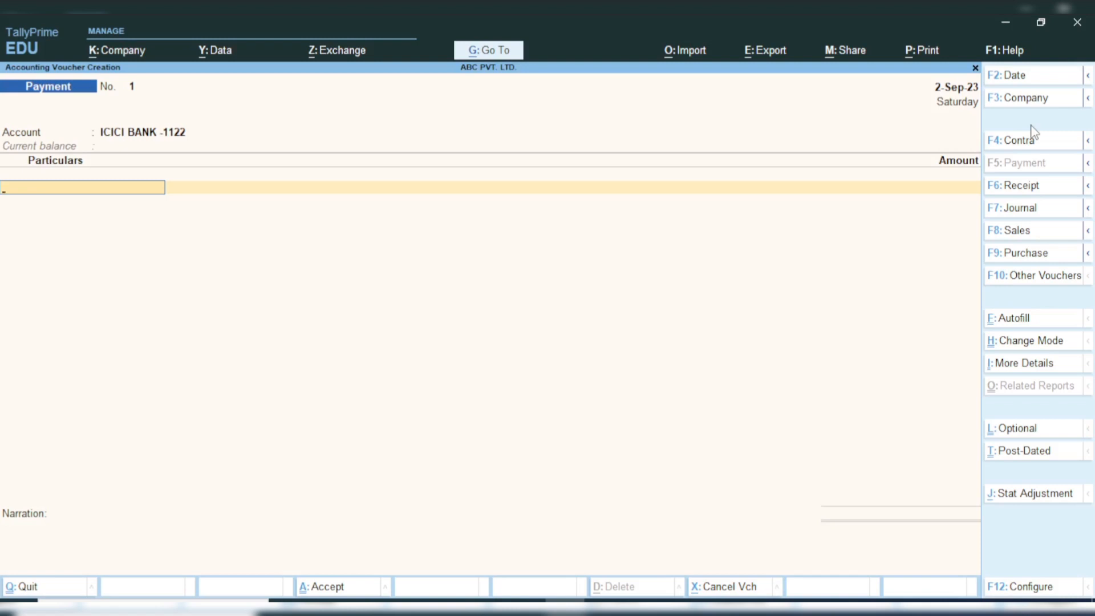
type("RA")
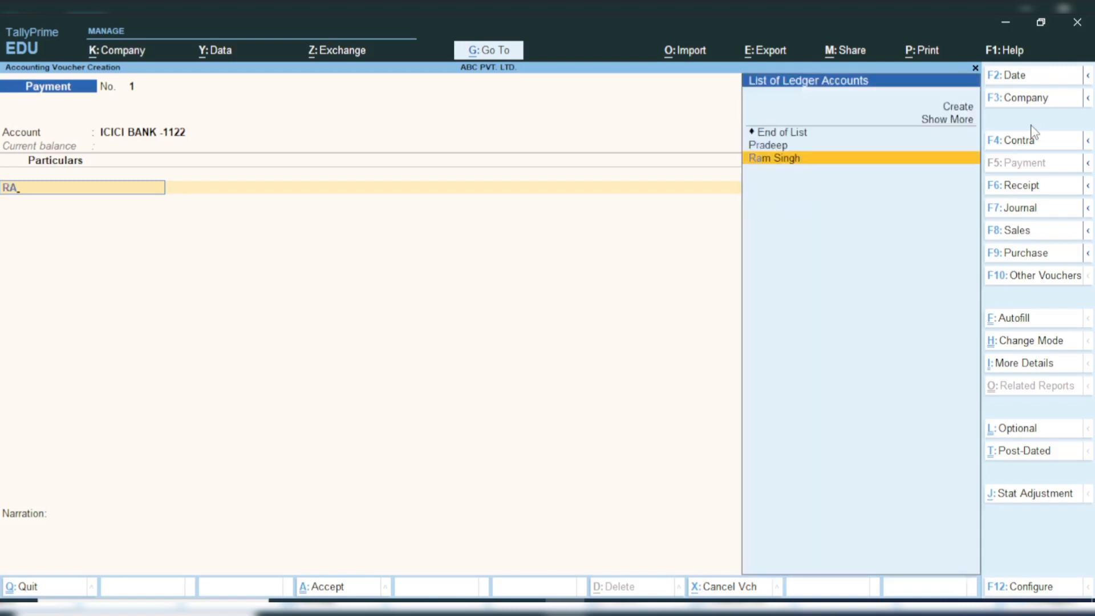
key("Return")
Step: Review the supplier's ledger details from the payment voucher, and return to the voucher without saving changes
key("BackSpace")
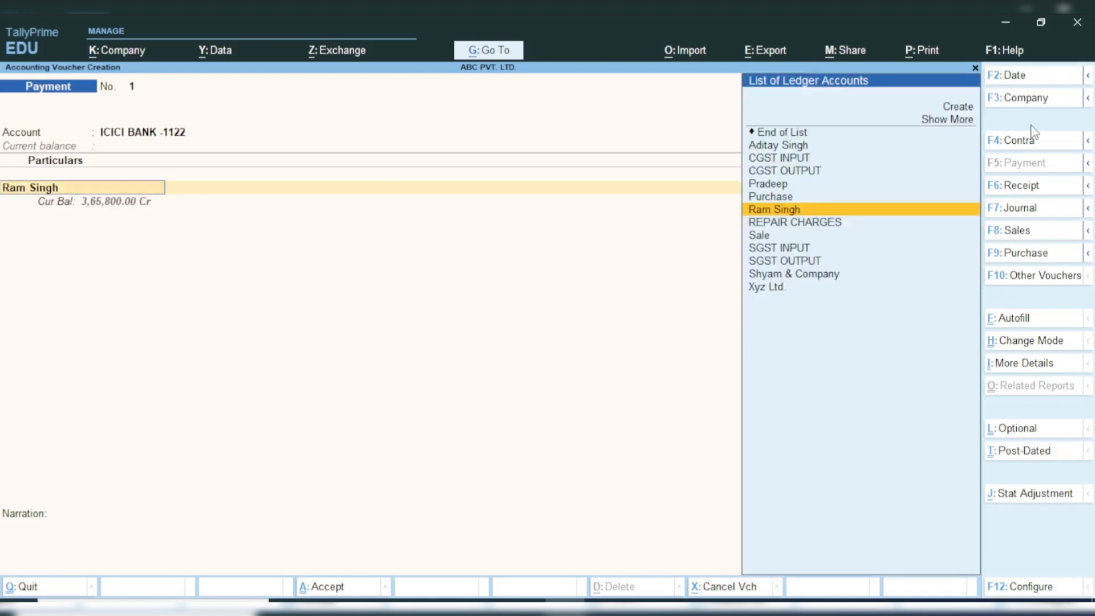
key("ctrl+Return")
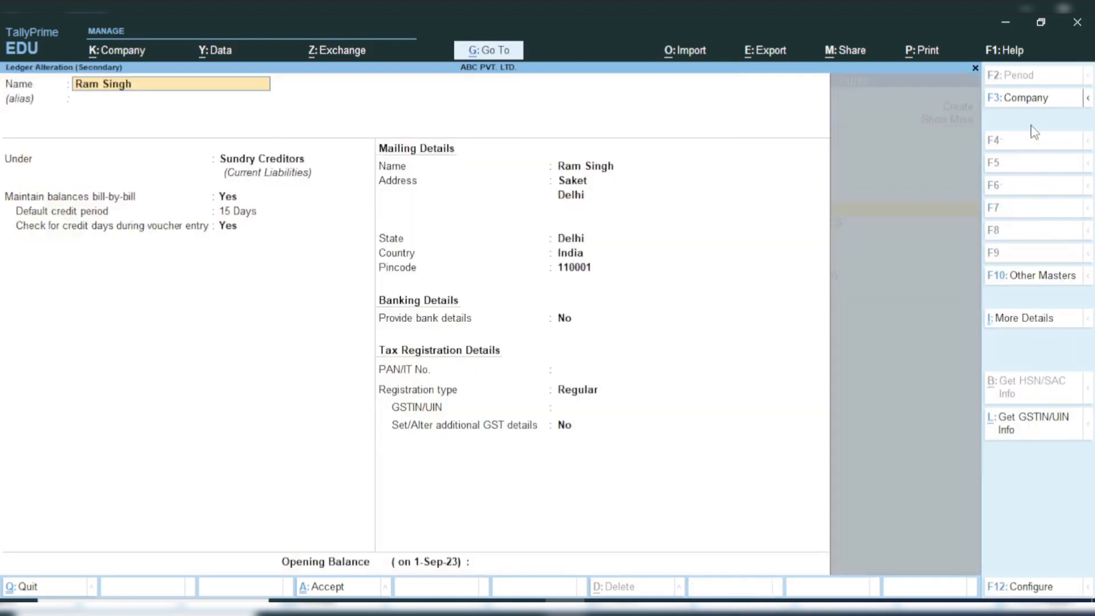
key("Escape")
key("Escape")
key("y")
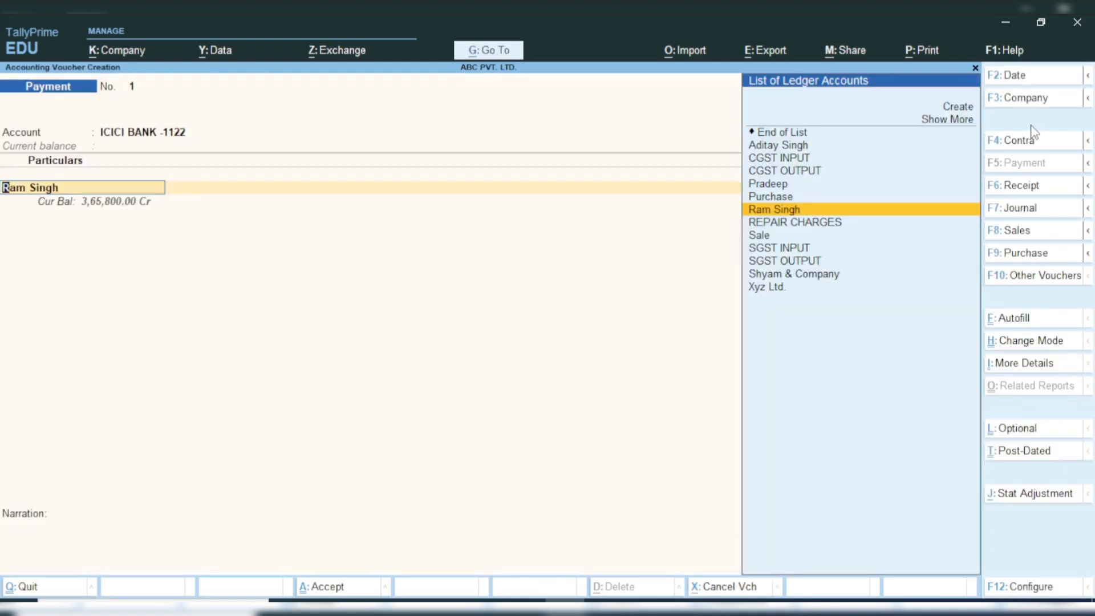
Step: Keep the supplier's ledger as the particulars and set the payment amount to 1,00,000
key("Return")
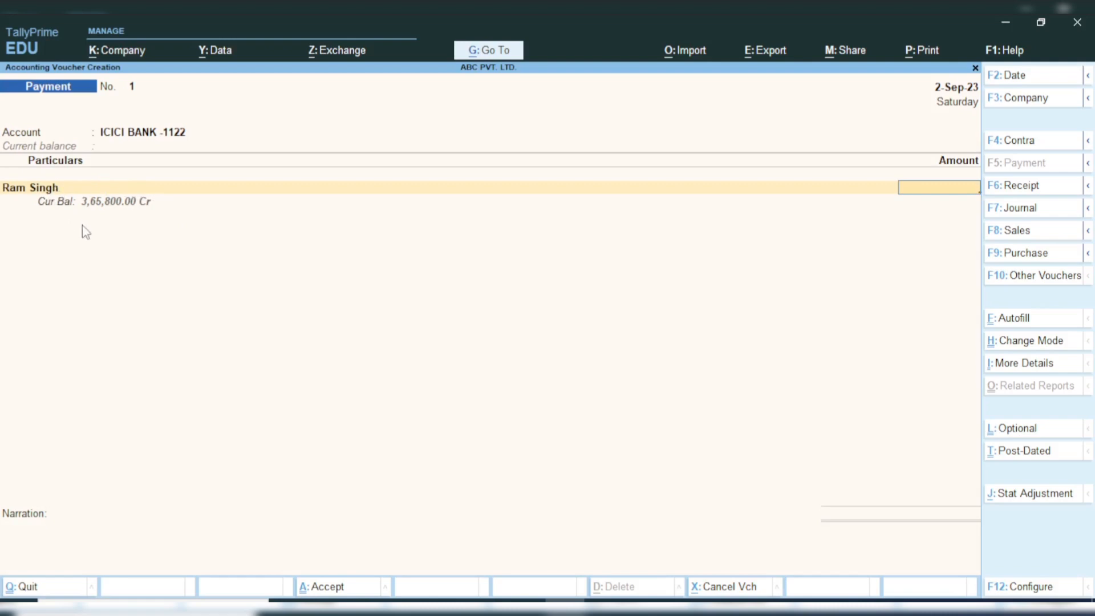
type("00000")
key("Return")
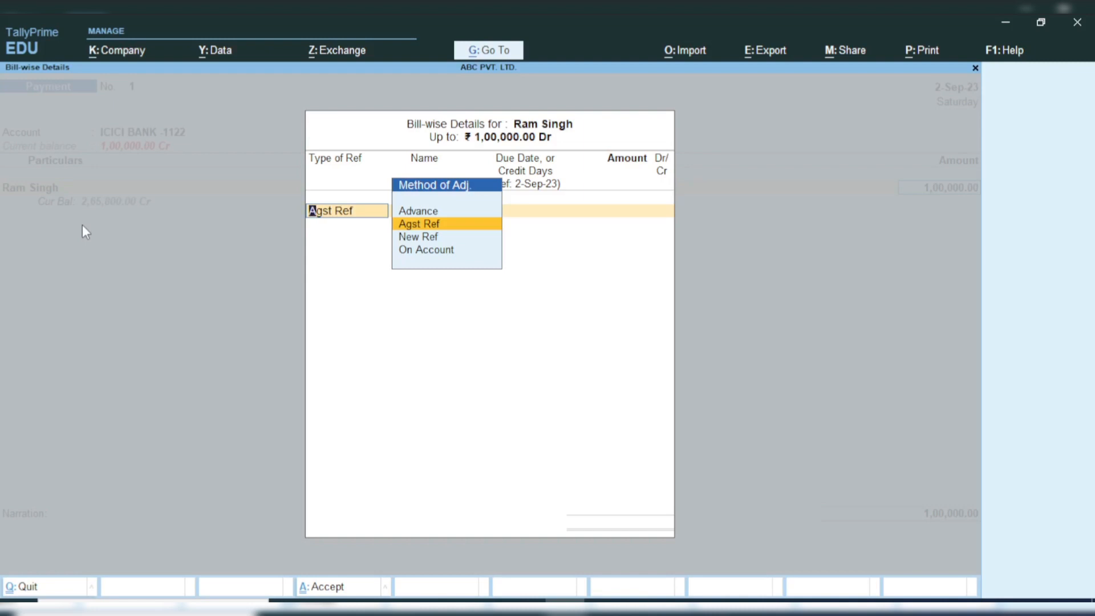
Step: Allocate 11,800 of the payment against pending bill 003 using the Agst Ref adjustment method
key("Return")
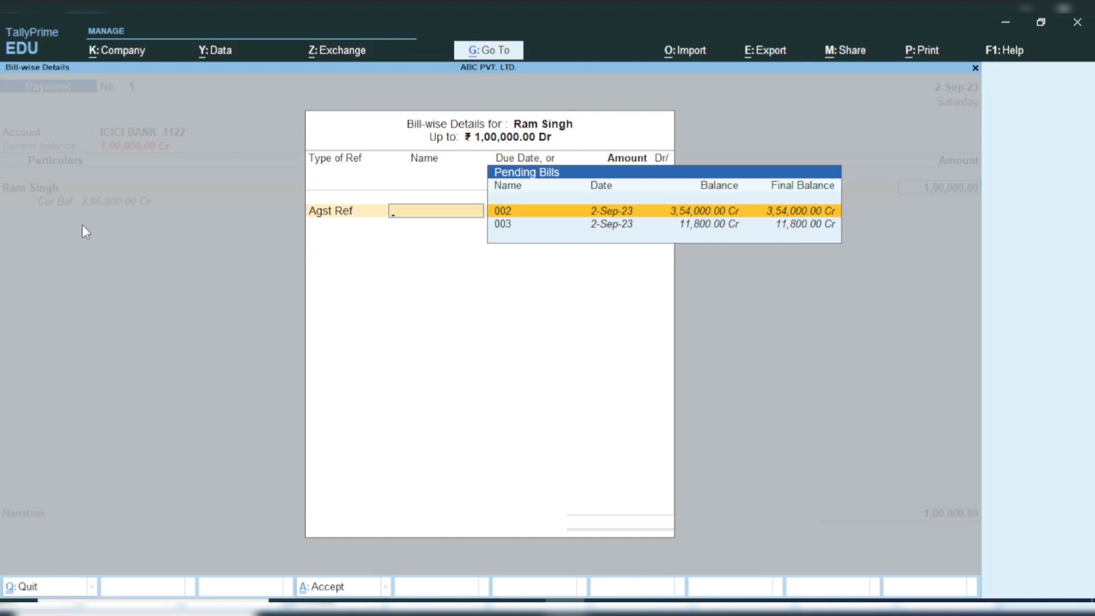
key("Down")
key("Up")
key("Down")
key("Return")
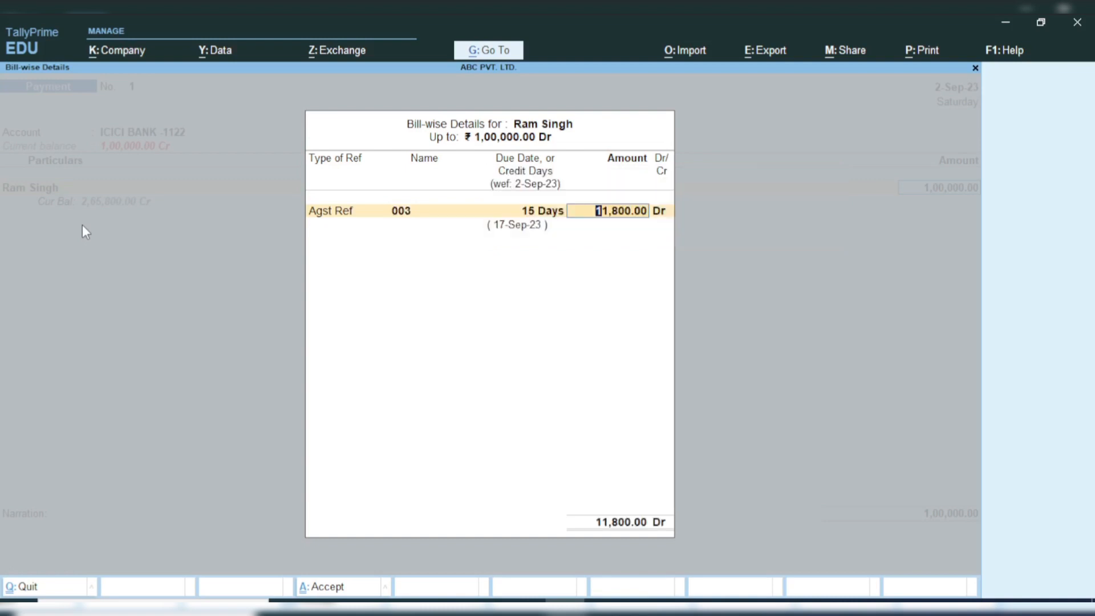
key("Return")
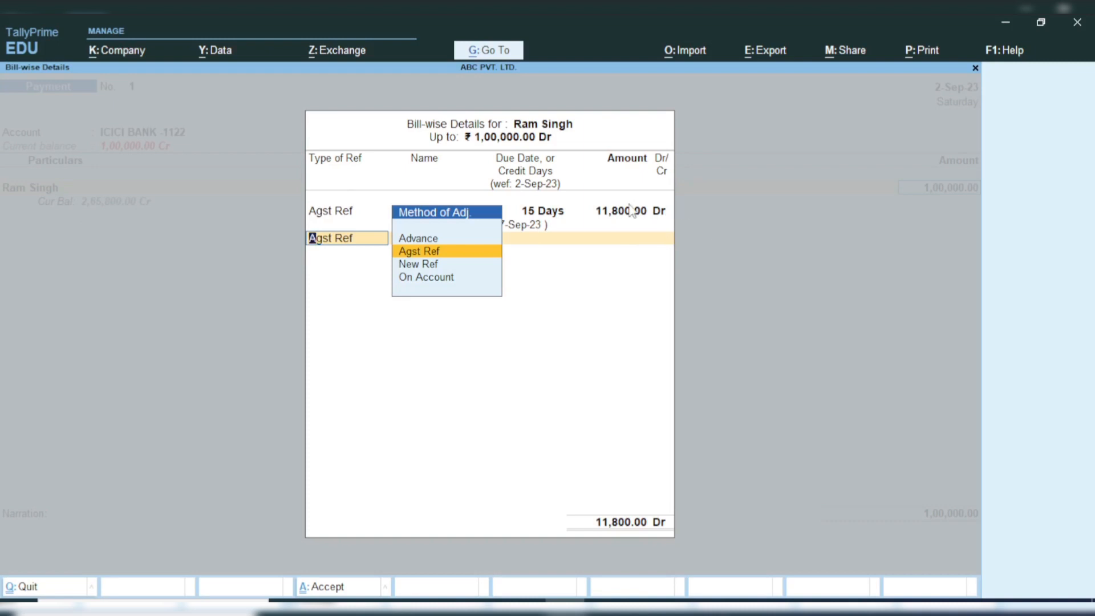
Step: Allocate the remaining 88,200 of the payment against pending bill 002 as a second Agst Ref entry
key("Return")
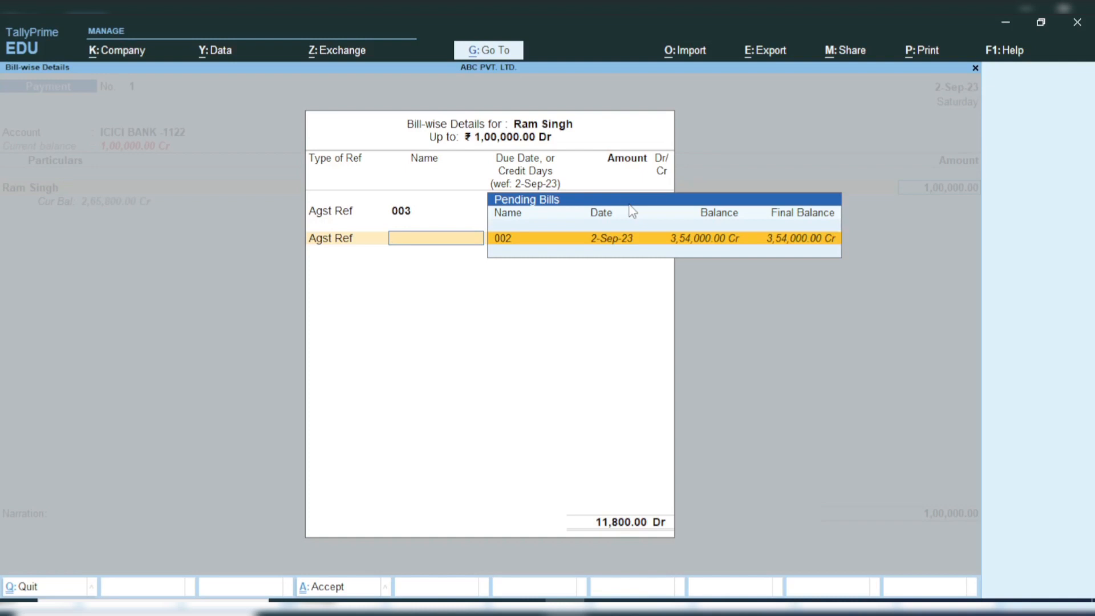
key("Return")
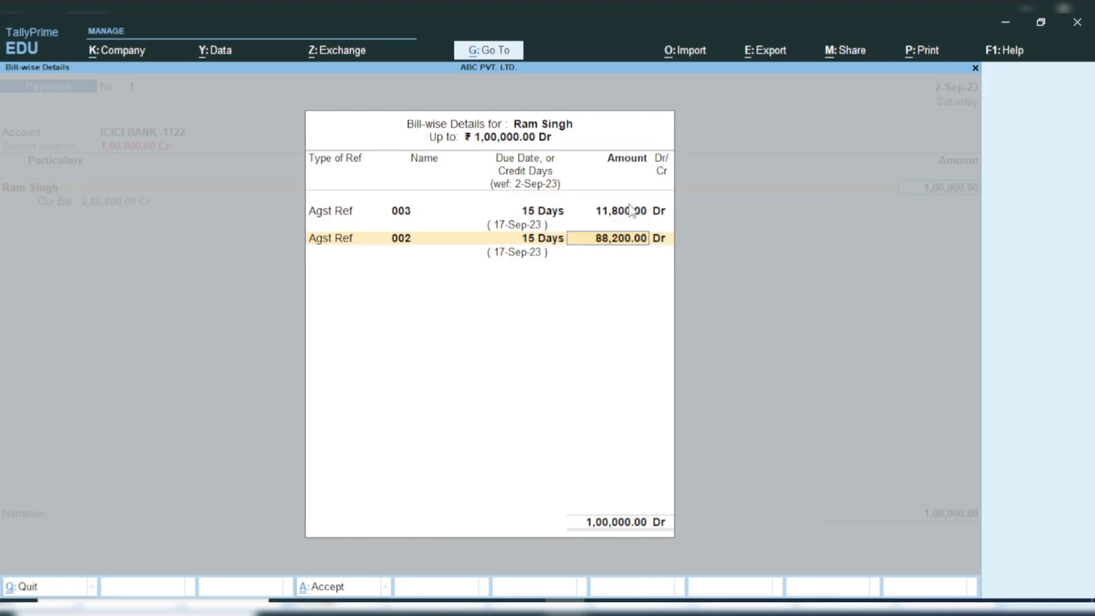
key("Return")
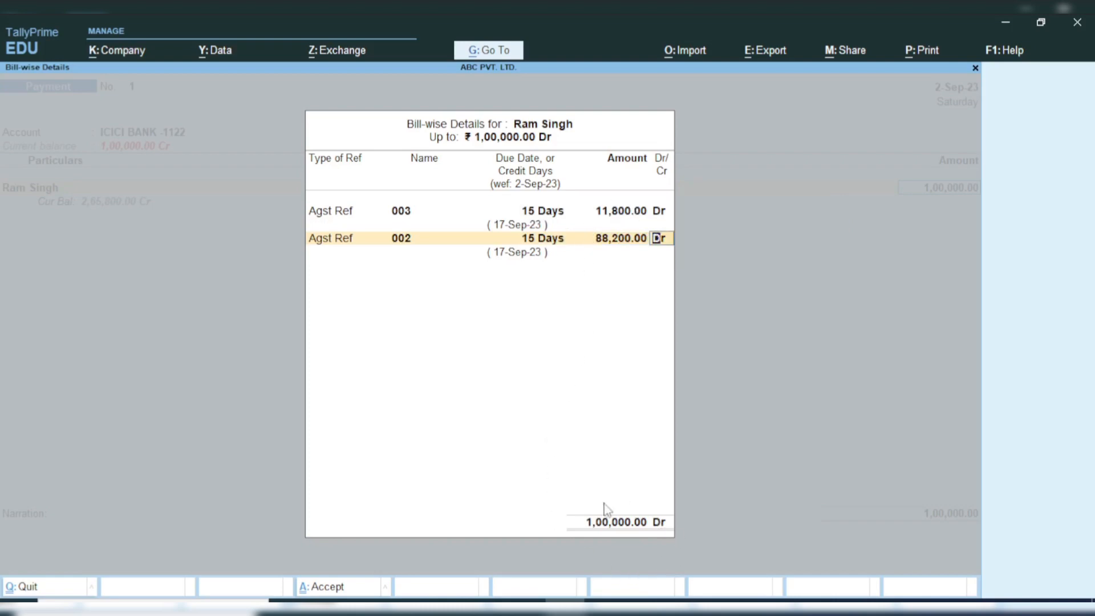
key("Return")
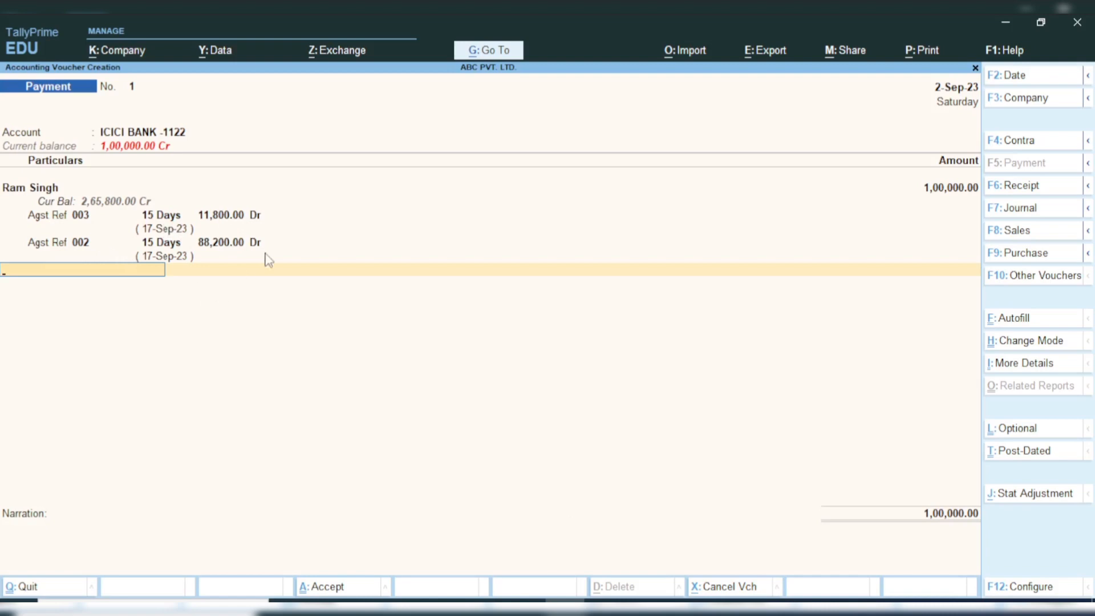
Step: Set the bank allocation to Cheque dated 2-Sep-23 with no cheque range or instrument number, and save the payment voucher without narration
key("Return")
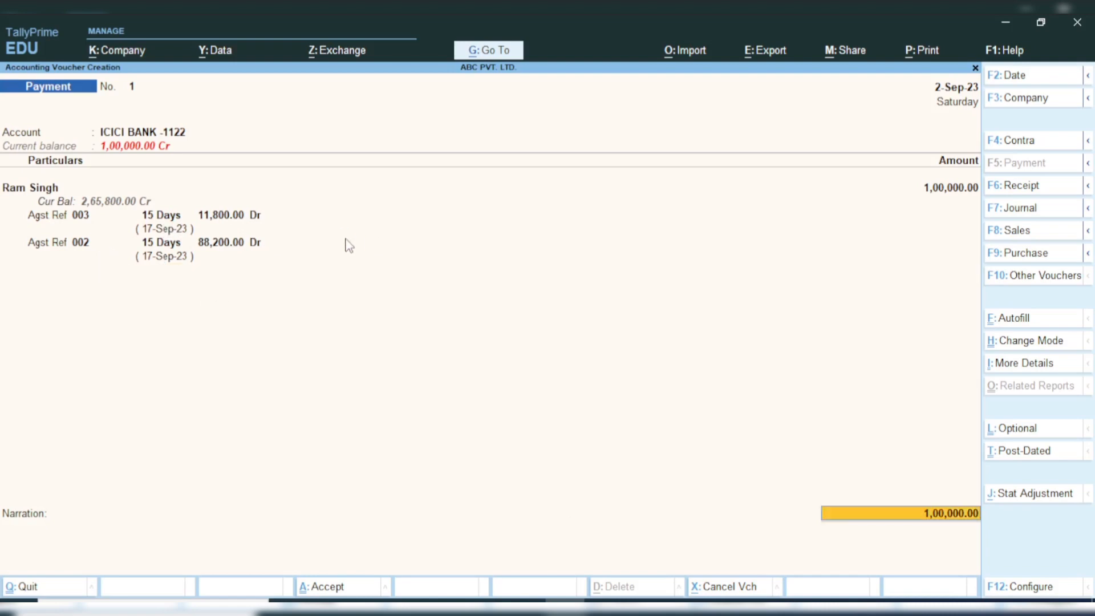
key("Return")
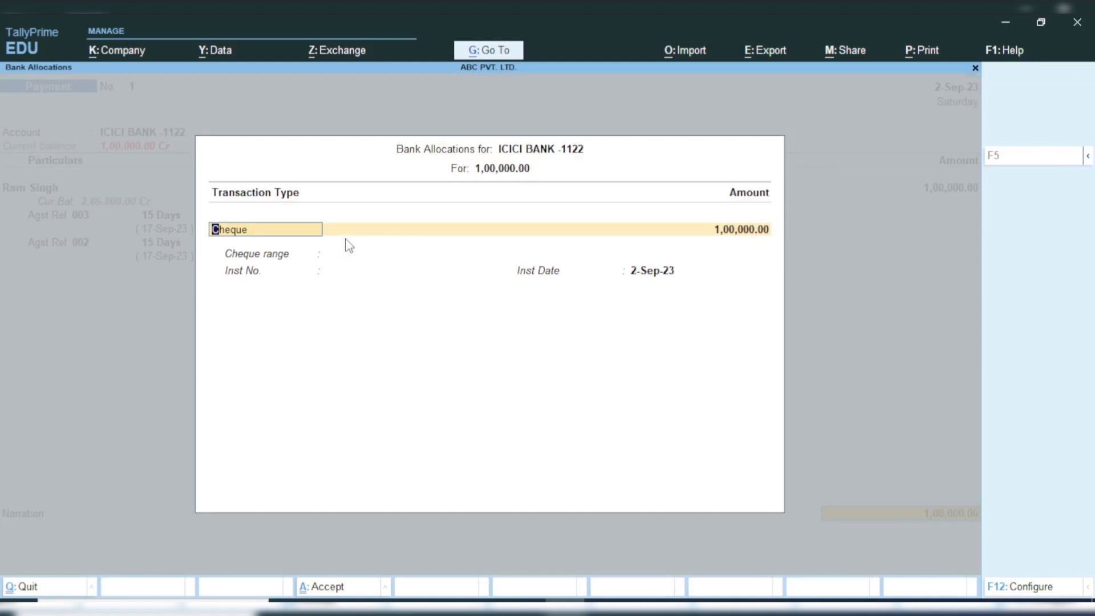
key("Return")
key("Return")
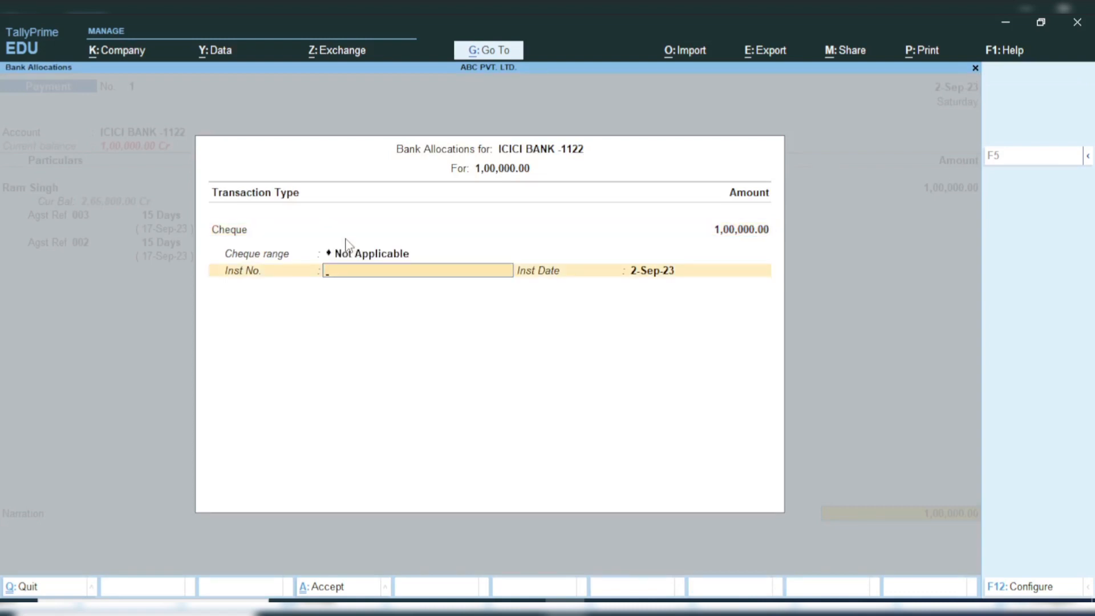
key("Return")
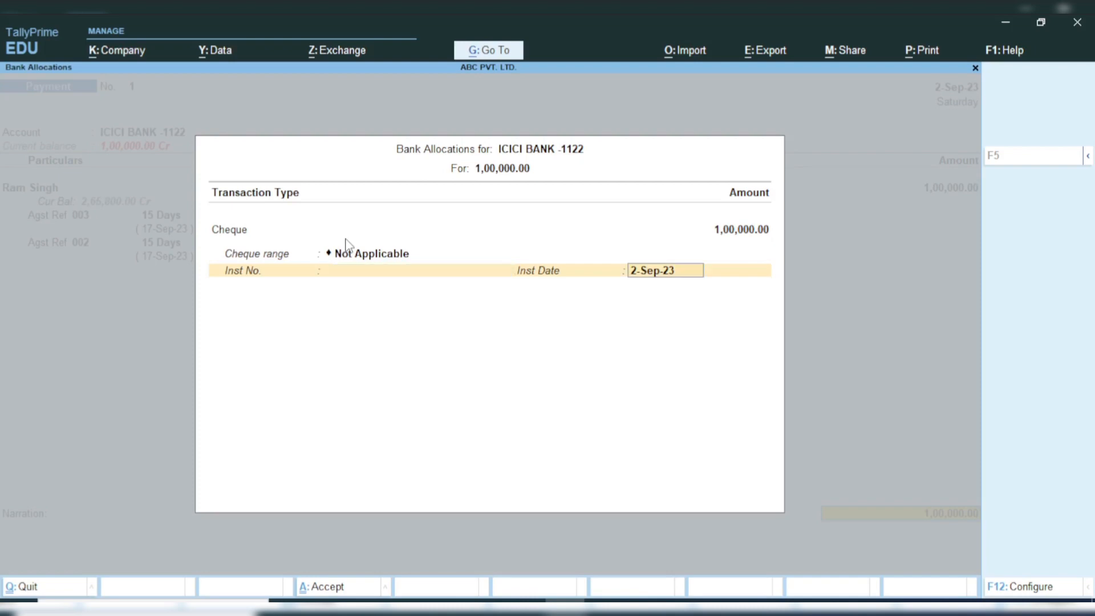
key("Return")
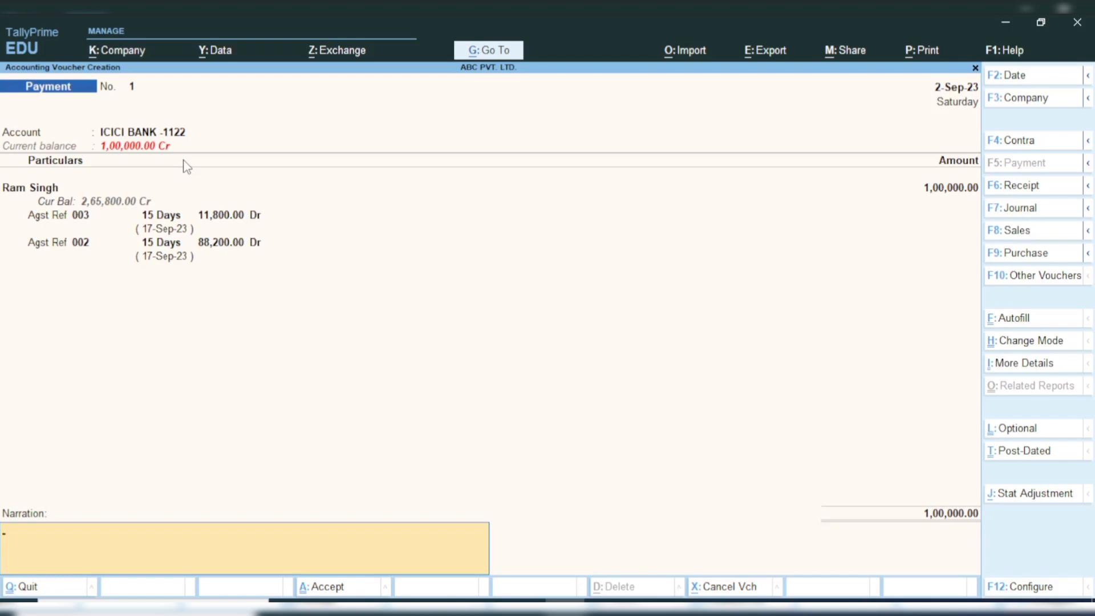
key("ctrl")
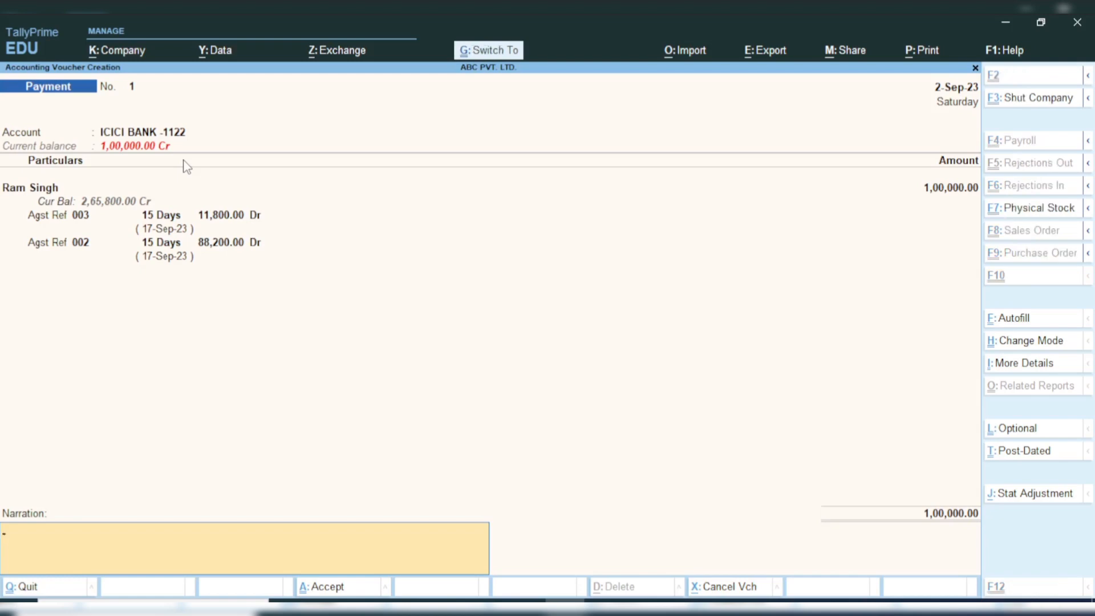
key("ctrl+a")
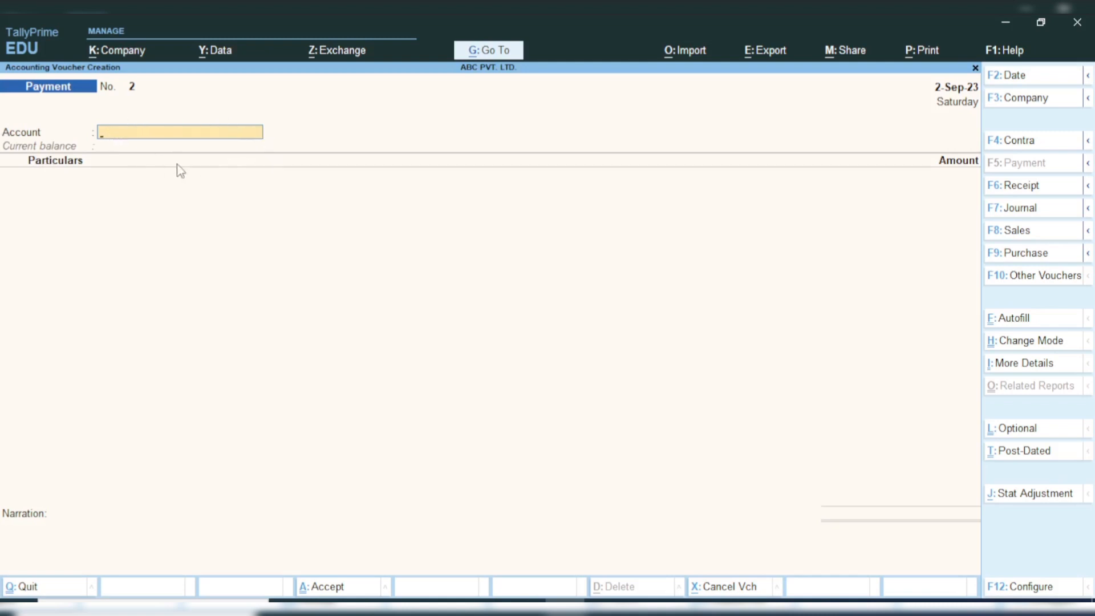
Step: In the new payment voucher, choose Cash as the account and enter a 5,000 payment to the same supplier's ledger
type("CA")
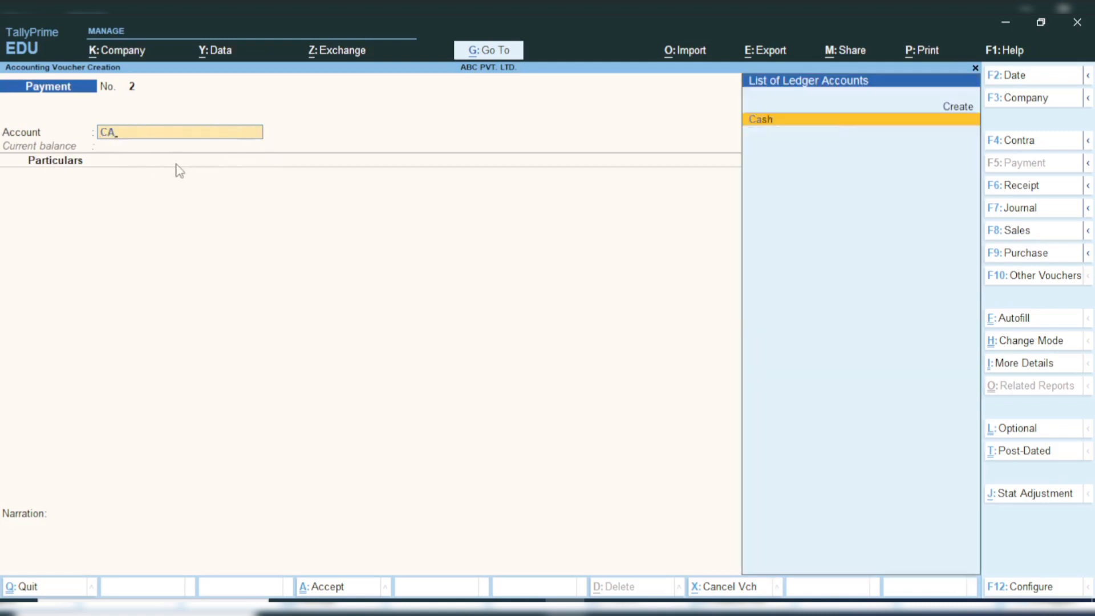
key("Return")
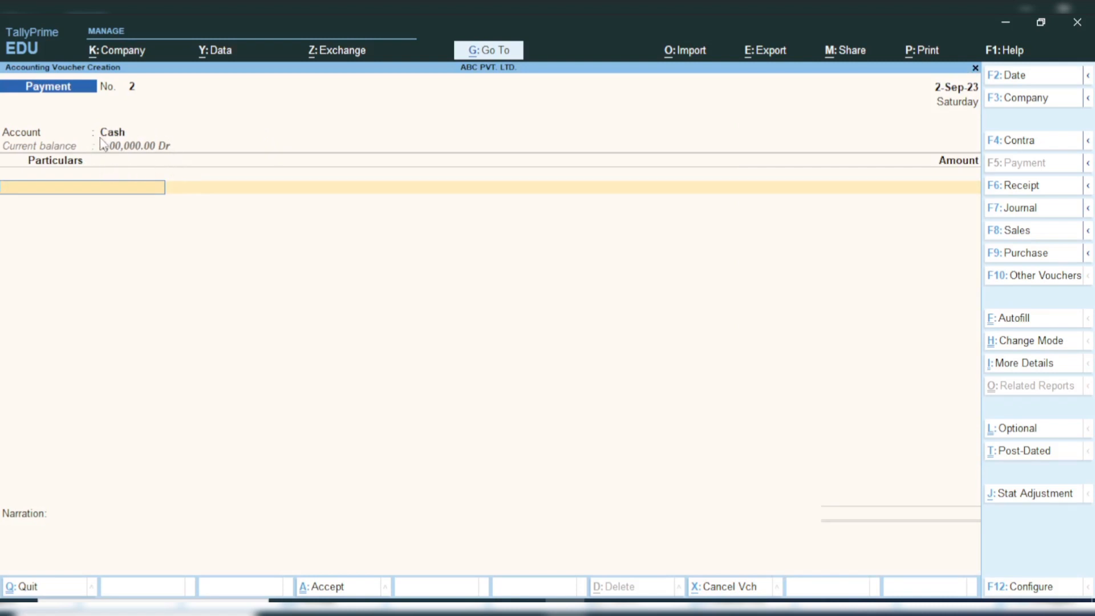
type("ram")
key("Return")
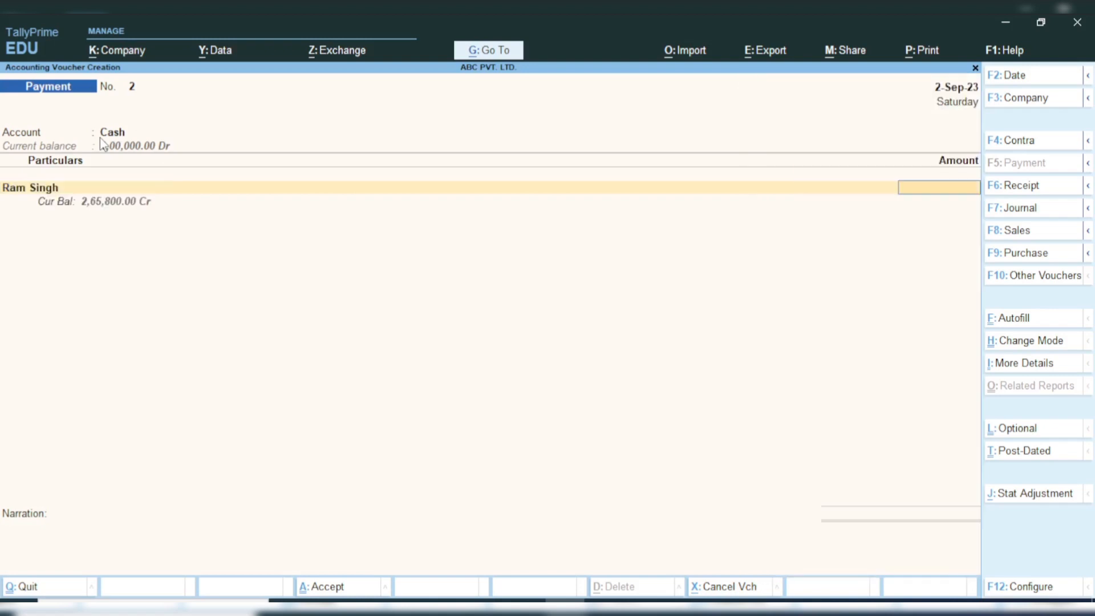
type("5,000")
key("Return")
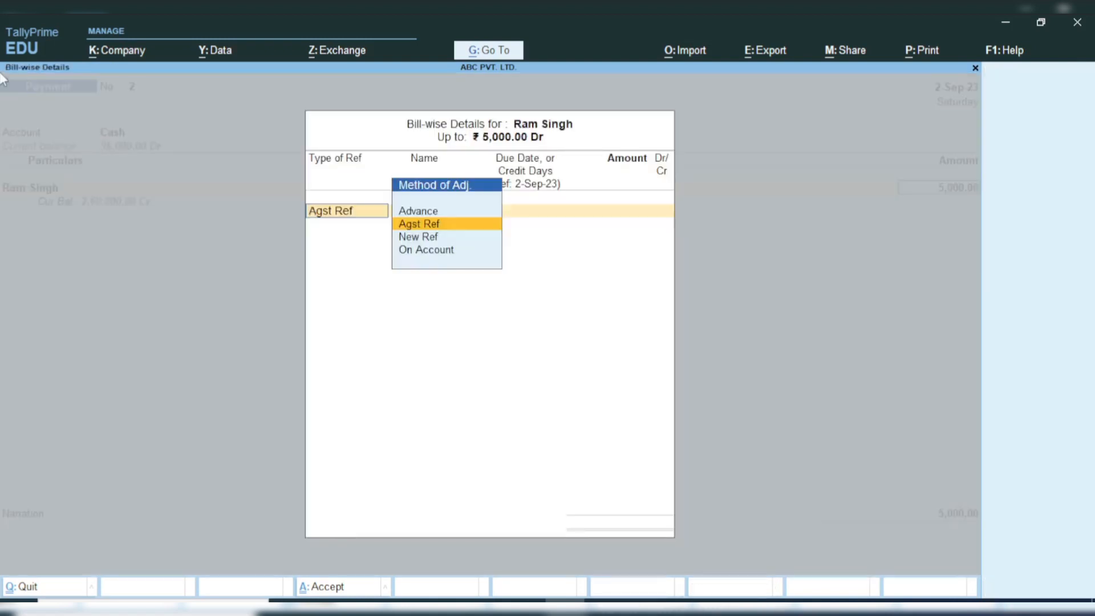
Step: Allocate the 5,000 cash payment against pending bill 002 as Agst Ref, and save the voucher without narration
key("Return")
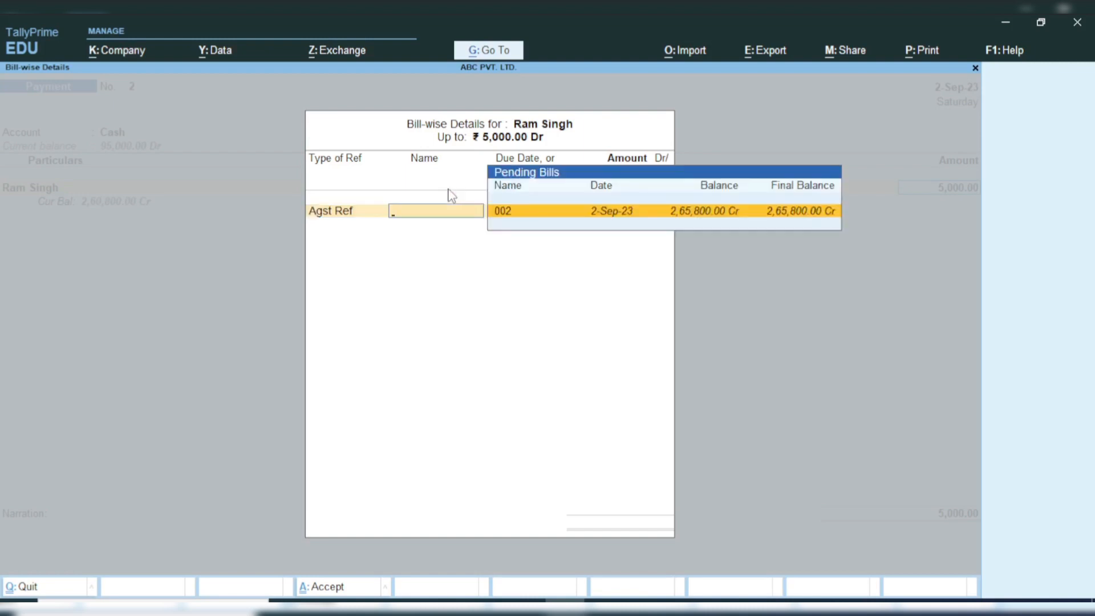
key("Return")
key("Return")
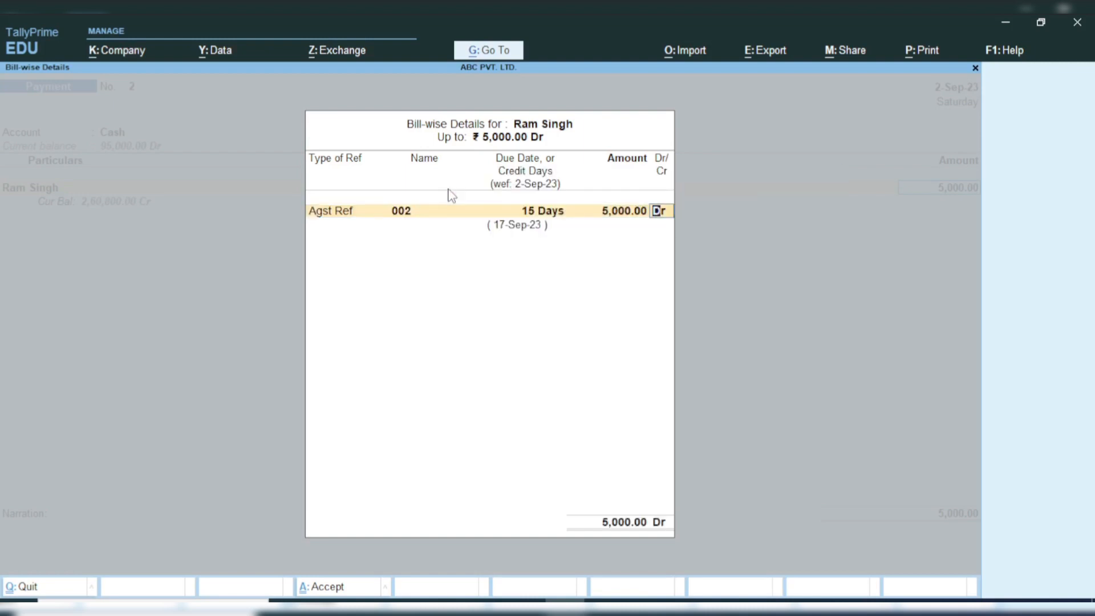
key("Return")
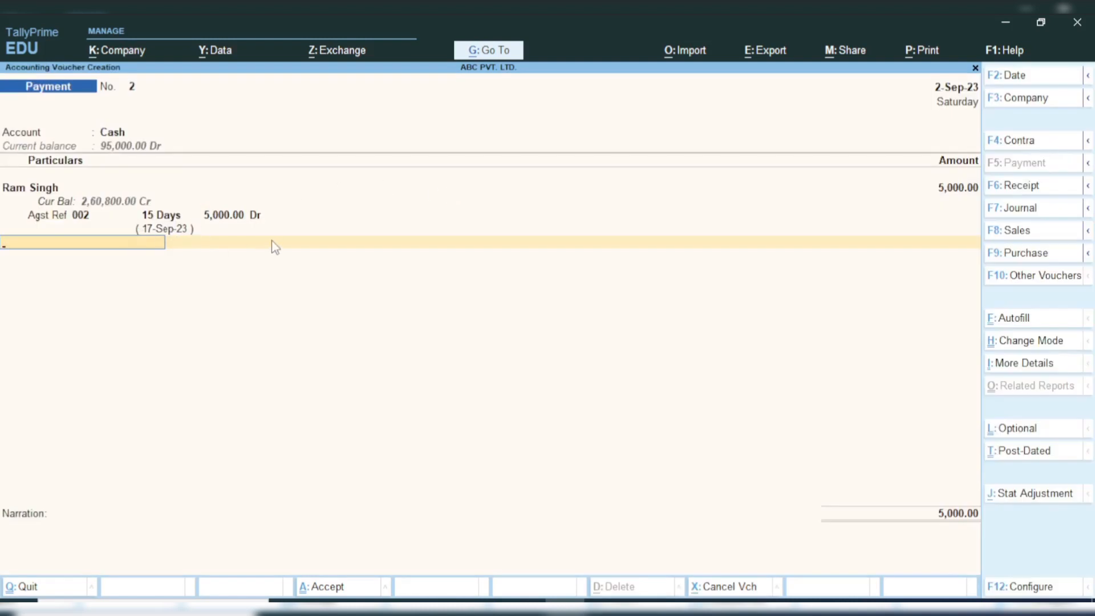
key("Return")
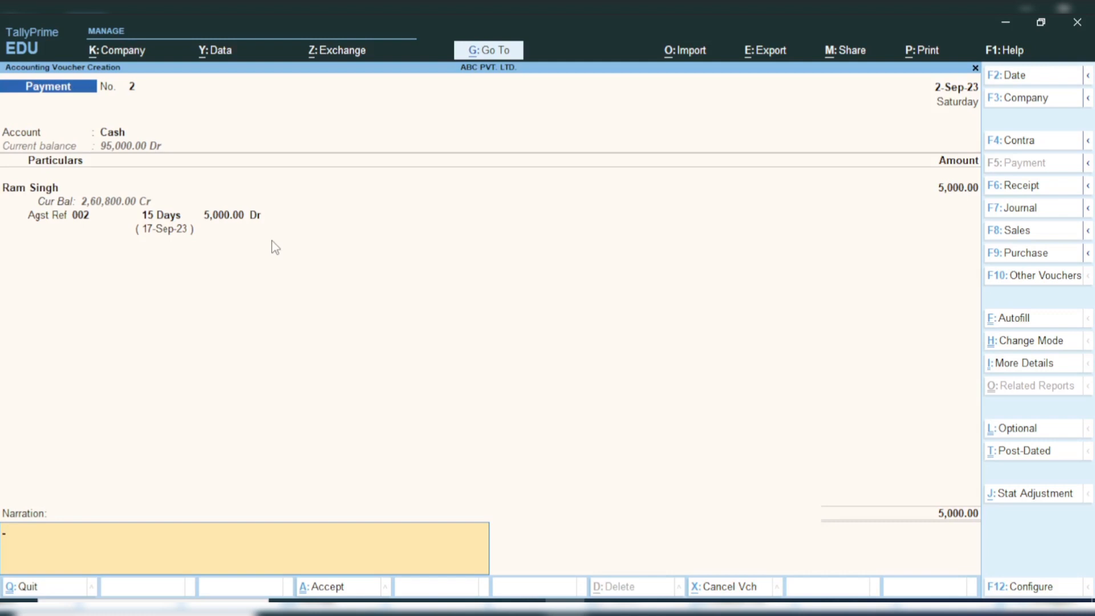
key("ctrl")
key("ctrl+a")
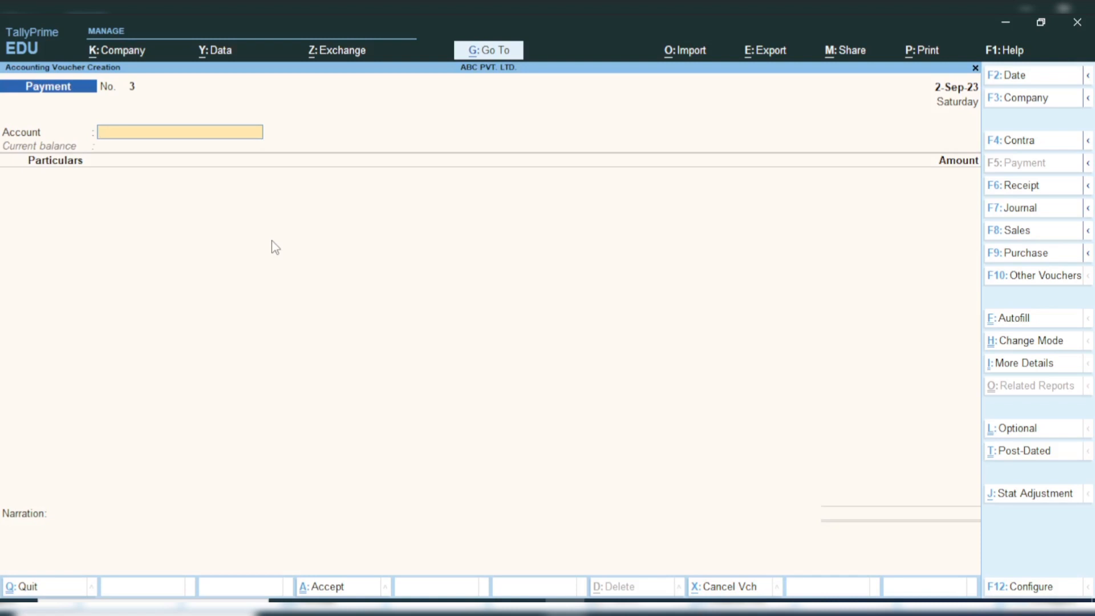
Step: Leave the blank payment voucher and return to the Gateway of Tally, keeping the program open
key("Escape")
key("y")
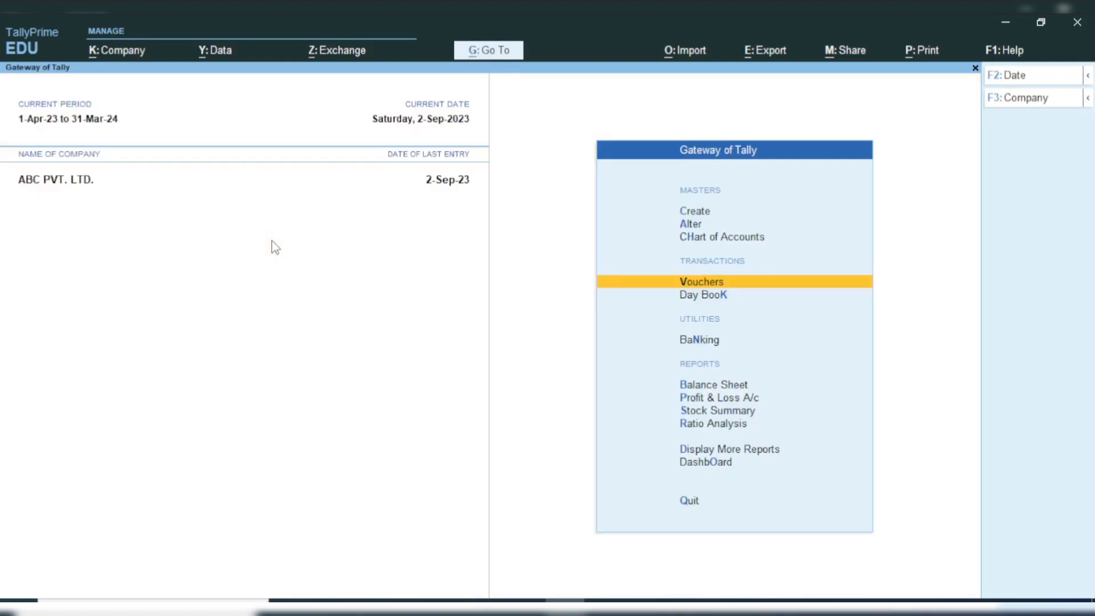
key("Escape")
key("n")
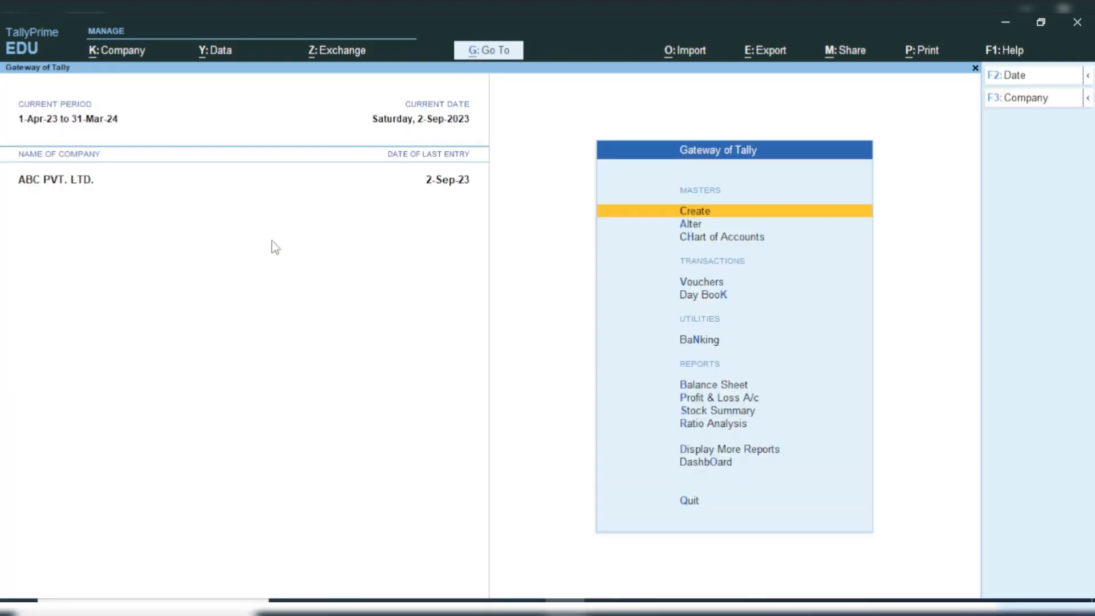